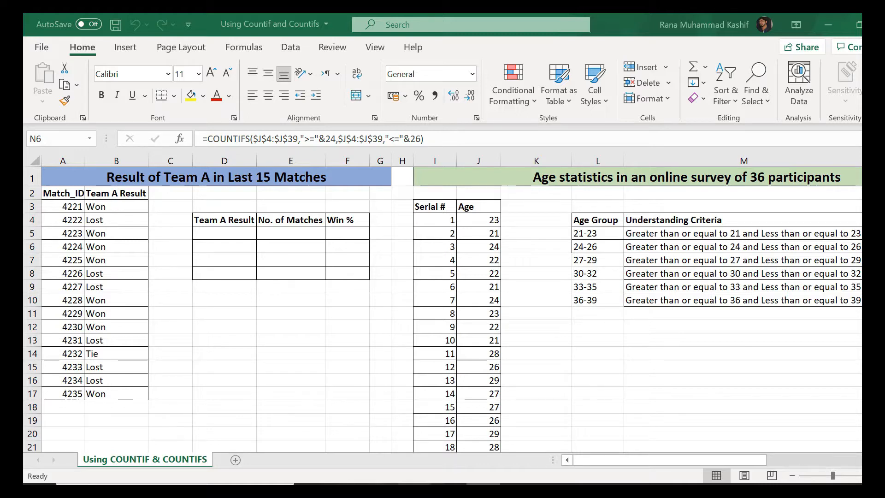
click(114, 264)
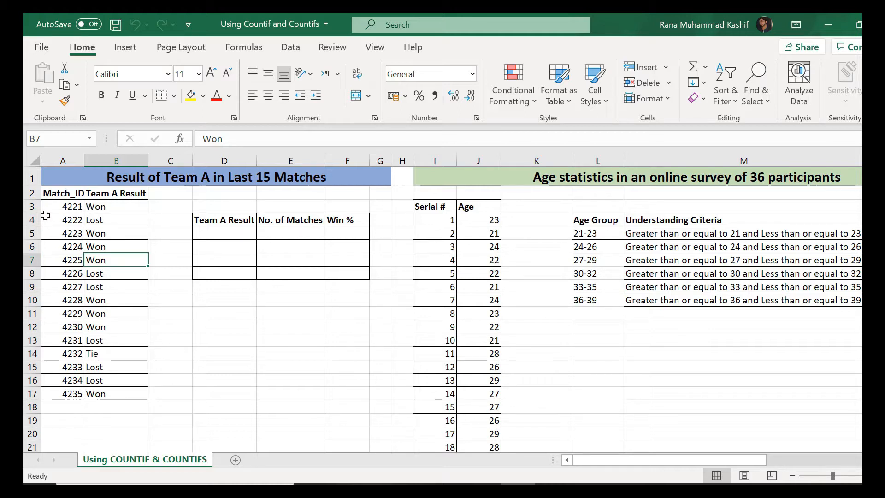
click(71, 208)
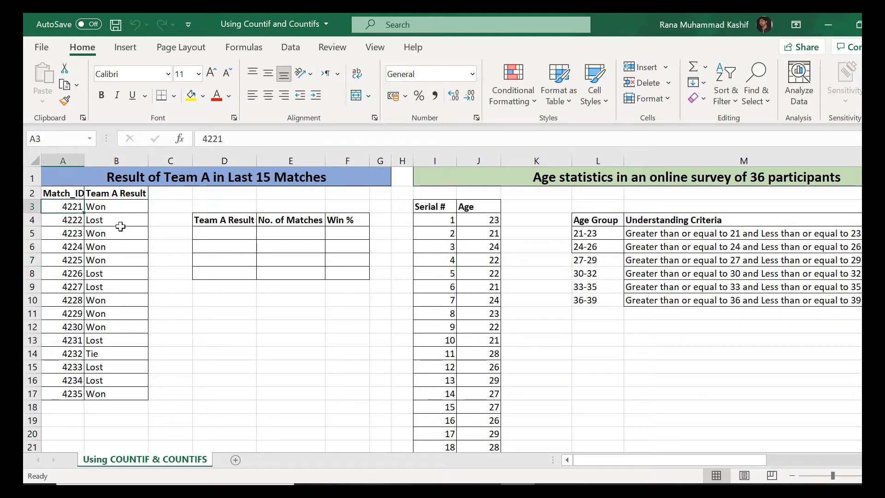
click(119, 349)
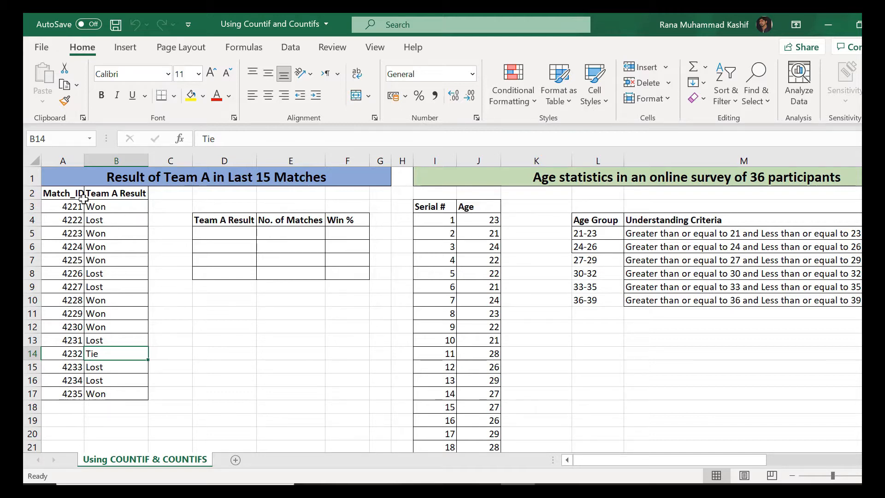
Copy the Team A results in B3:B17 into the summary table's Team A Result column, starting at D5
click(122, 210)
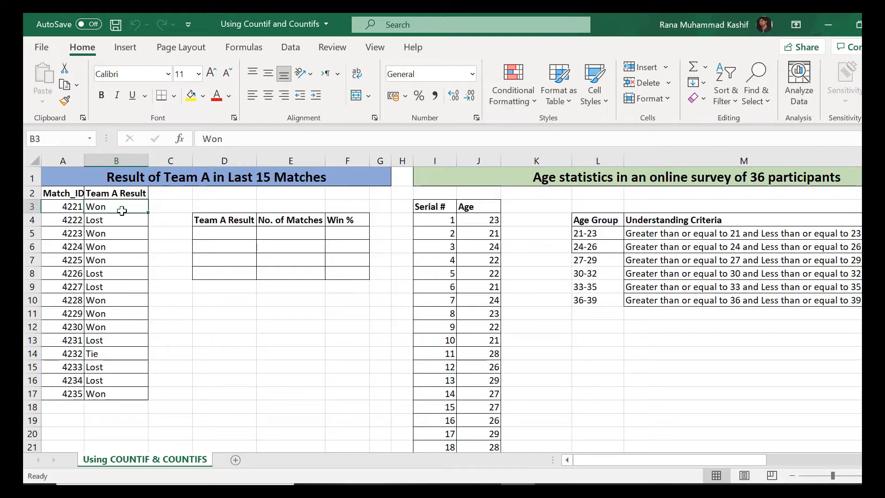
key(ctrl+shift+Down)
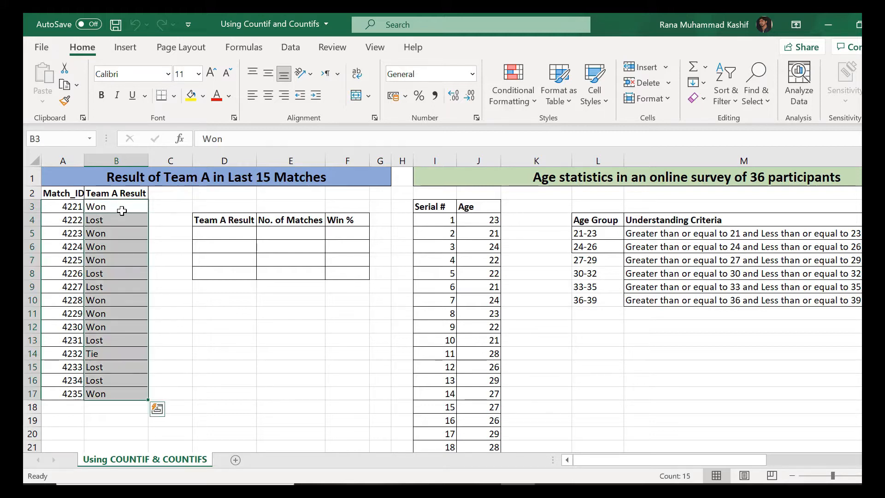
key(ctrl+c)
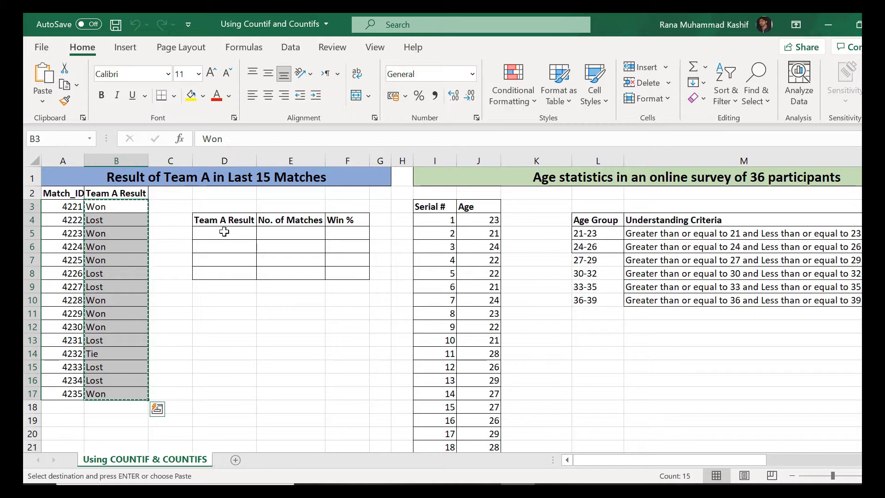
click(239, 234)
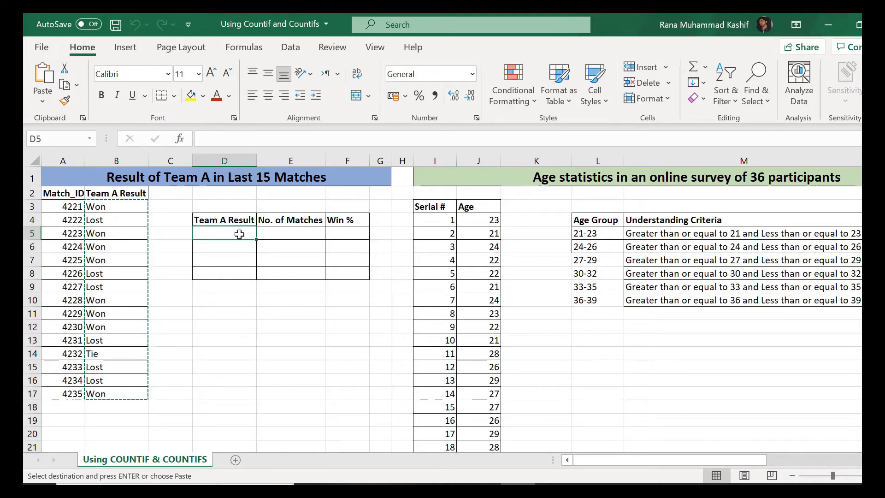
key(ctrl+v)
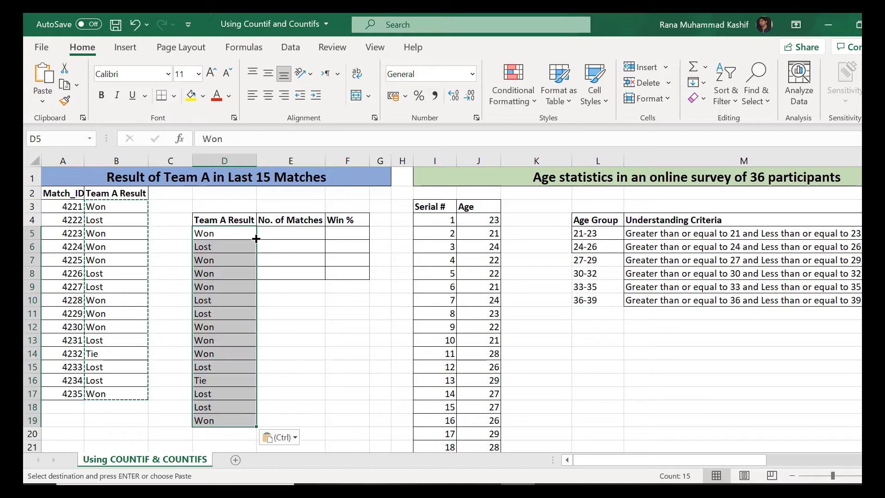
Remove duplicates from the pasted Team A Result list, continuing with the current selection only
click(292, 49)
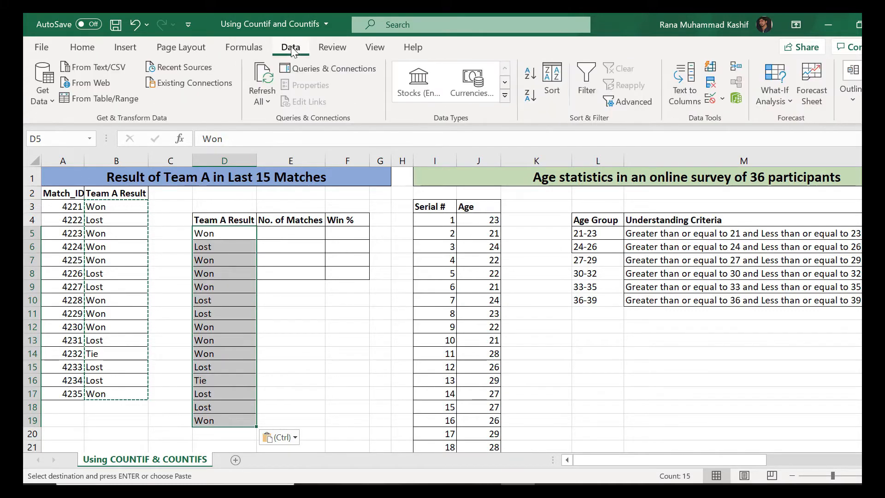
click(711, 83)
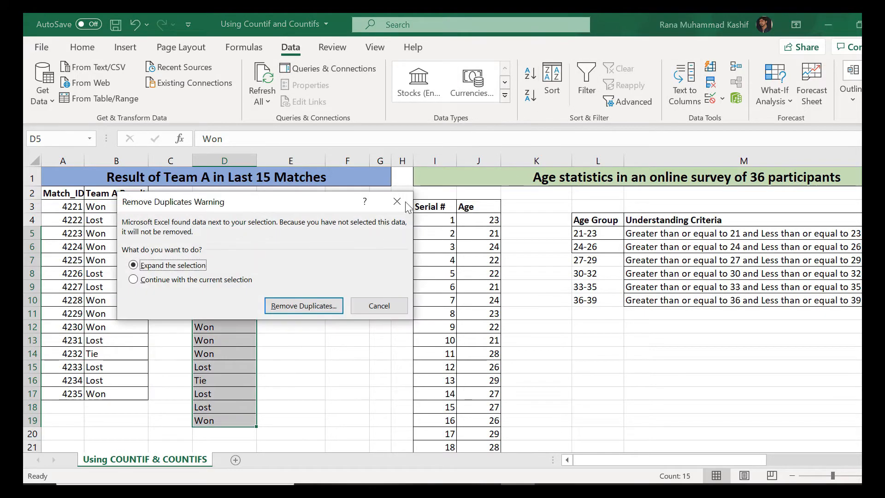
click(226, 279)
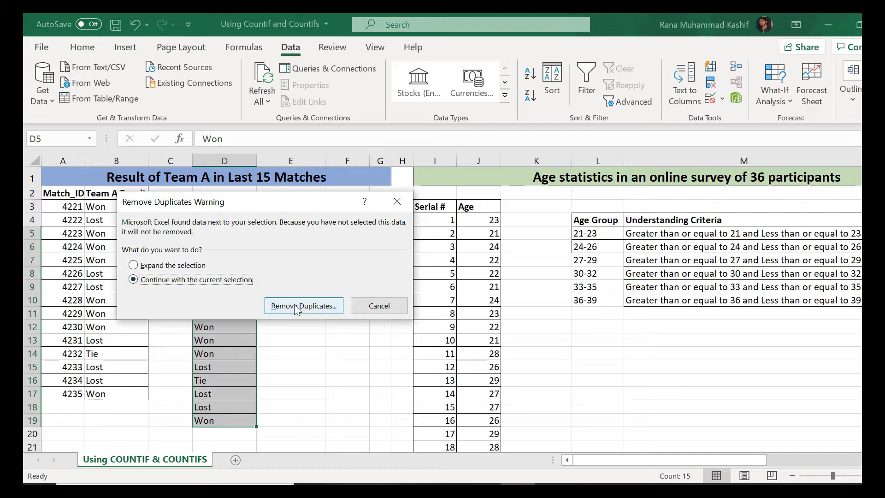
click(293, 307)
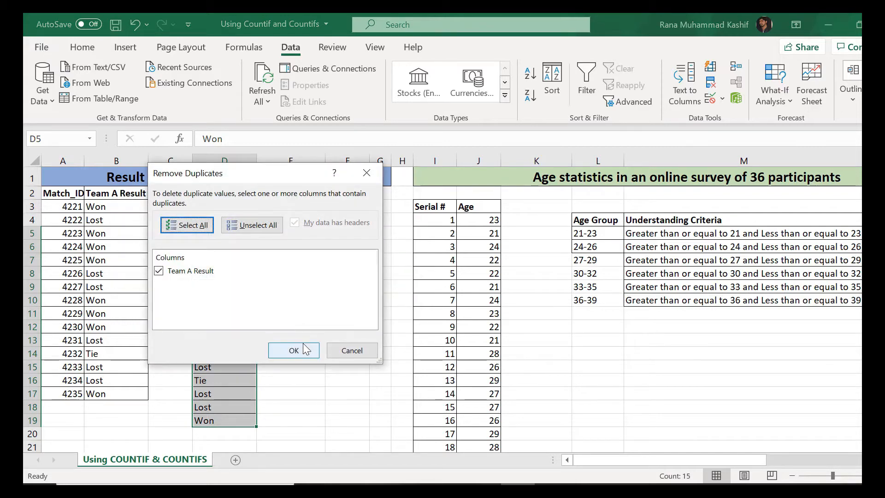
click(303, 344)
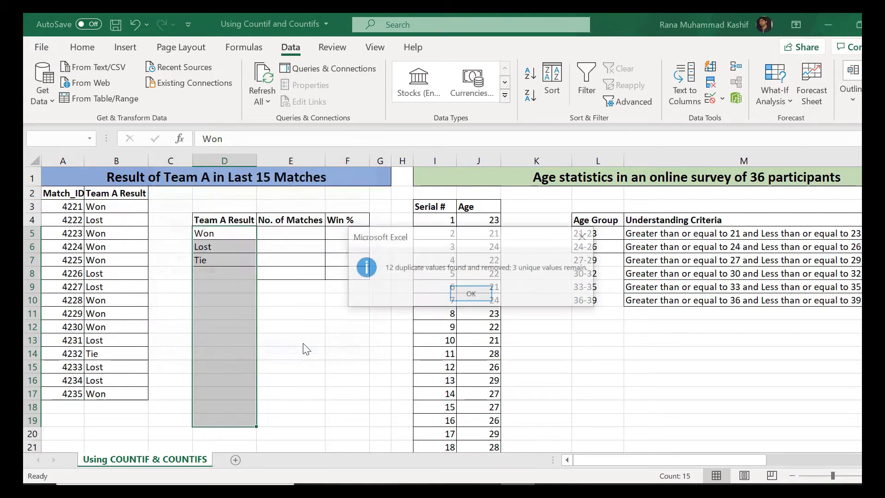
click(473, 294)
Count the won matches in E5 with =COUNTIF($B$3:$B$17,D5), locking the results range
click(312, 234)
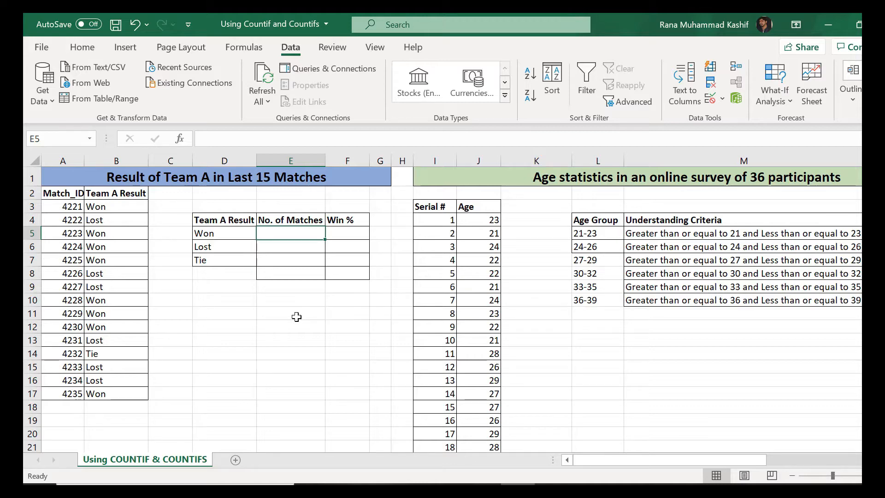
text(=cou)
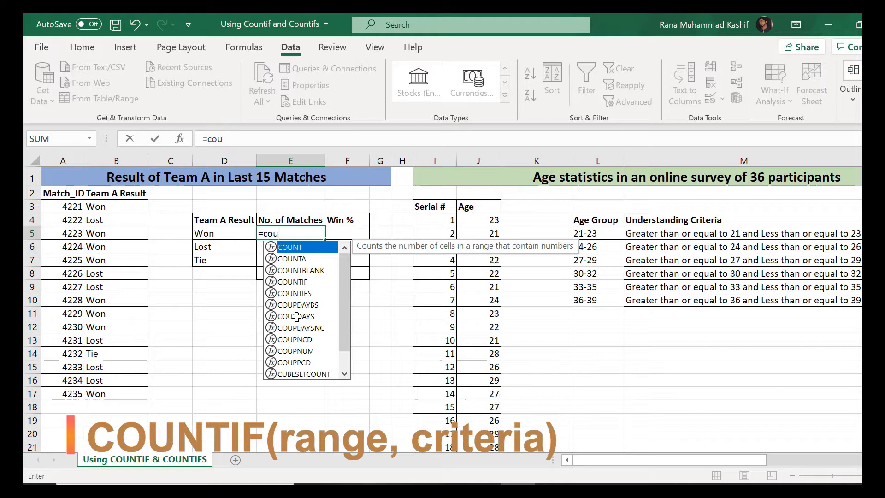
text(ntif)
key(Tab)
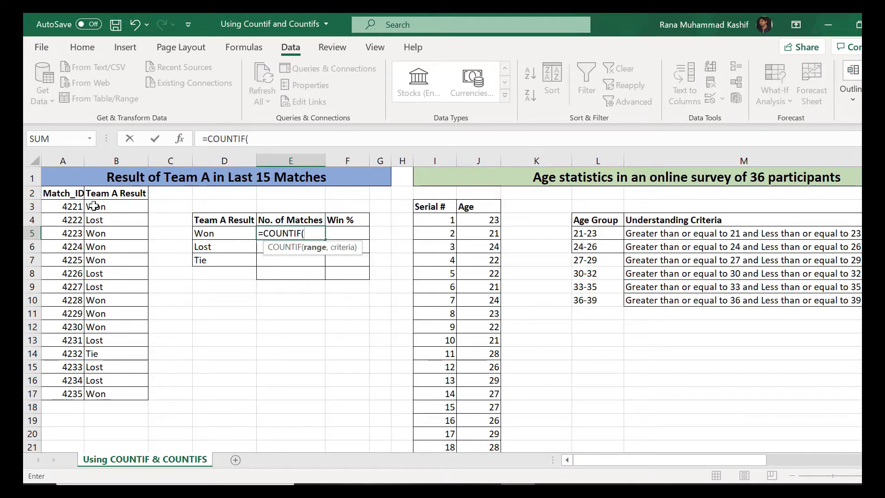
click(114, 207)
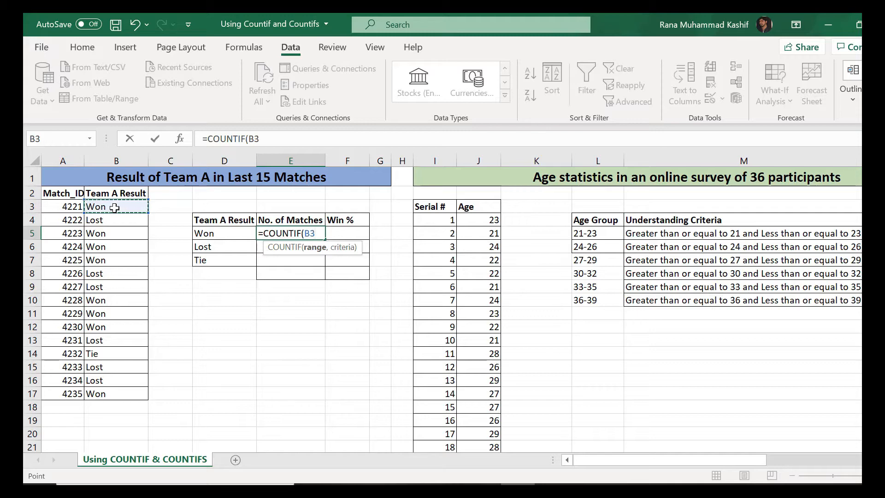
key(ctrl+shift+Down)
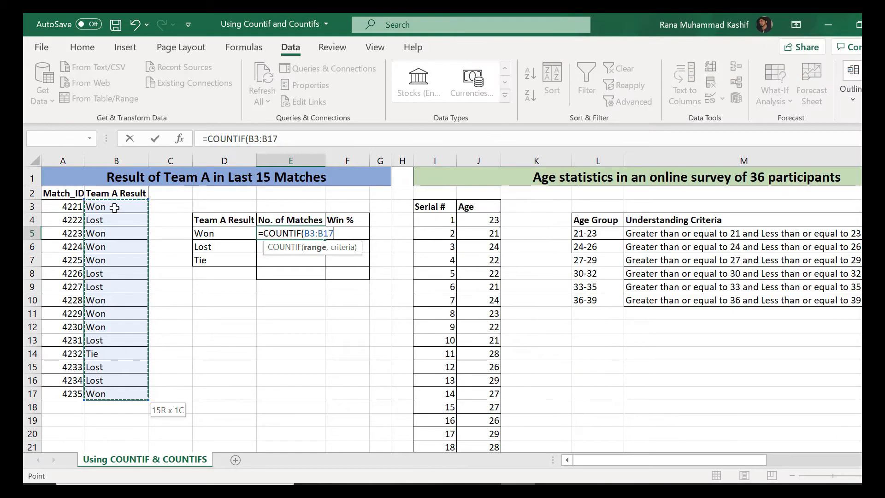
key(F4)
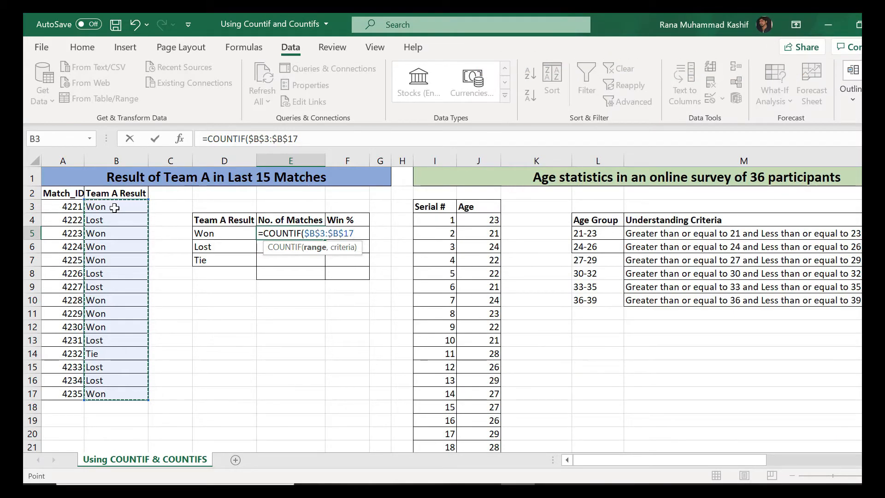
text(,)
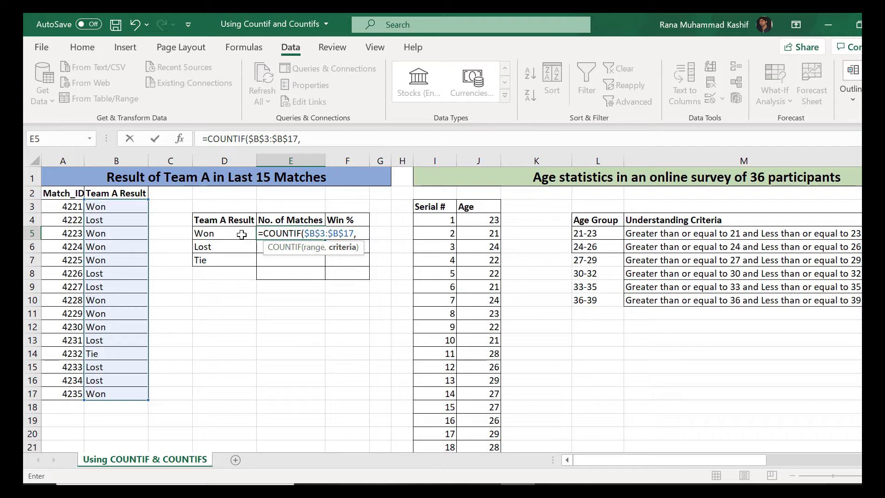
click(241, 234)
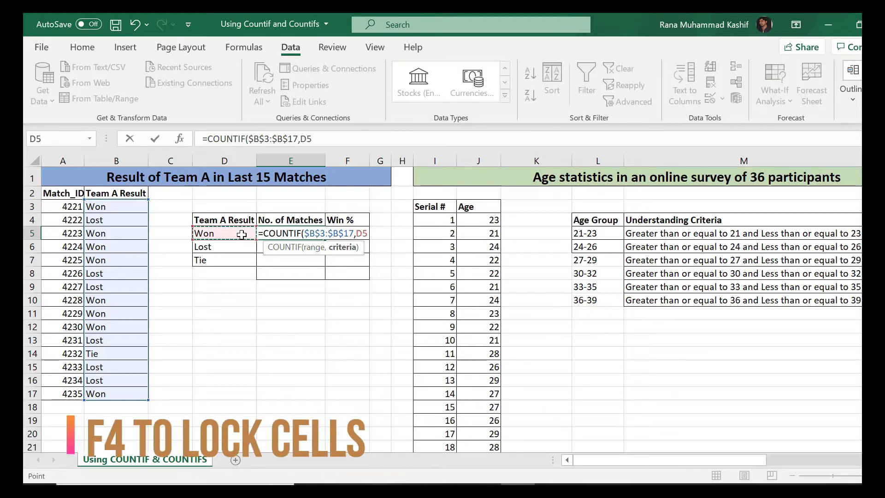
key(Return)
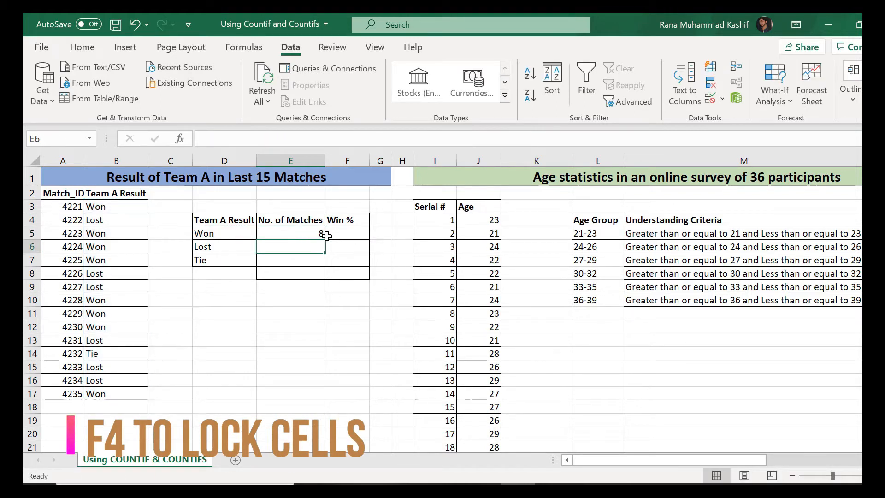
Fill the COUNTIF formula from E5 down to E7 and total the counts in E8 with =SUM(E5:E7)
click(313, 236)
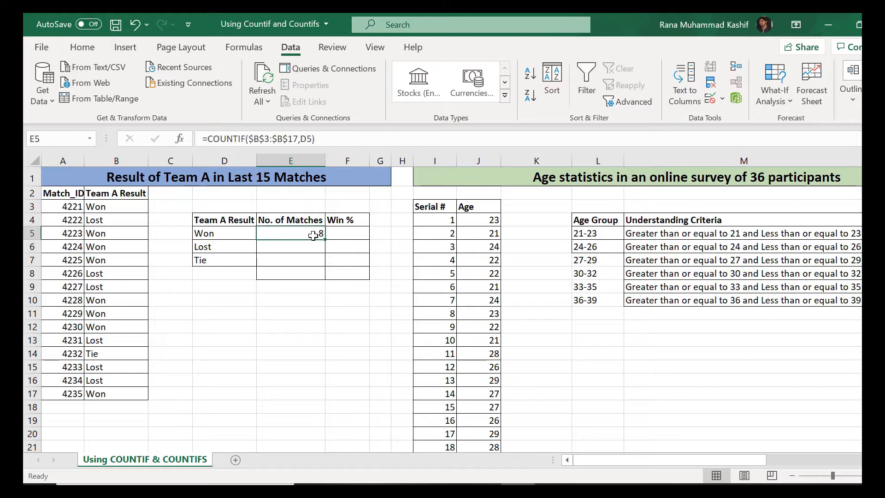
drag(325, 239, 320, 265)
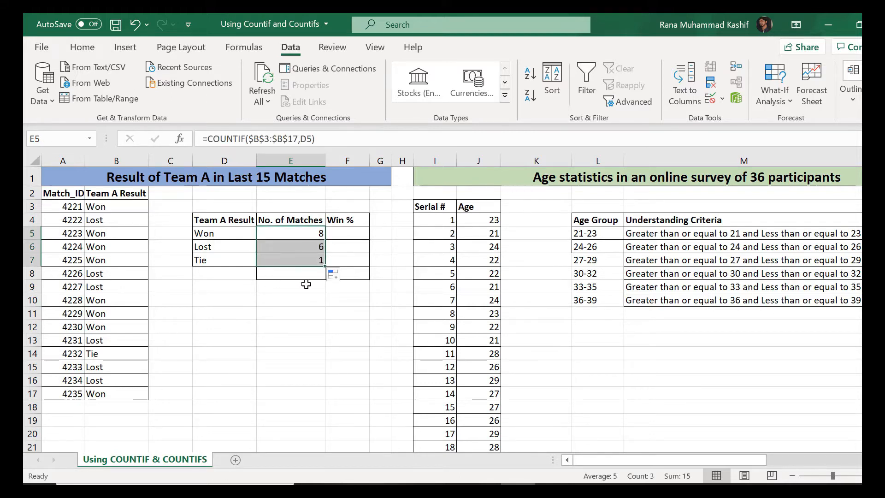
click(293, 275)
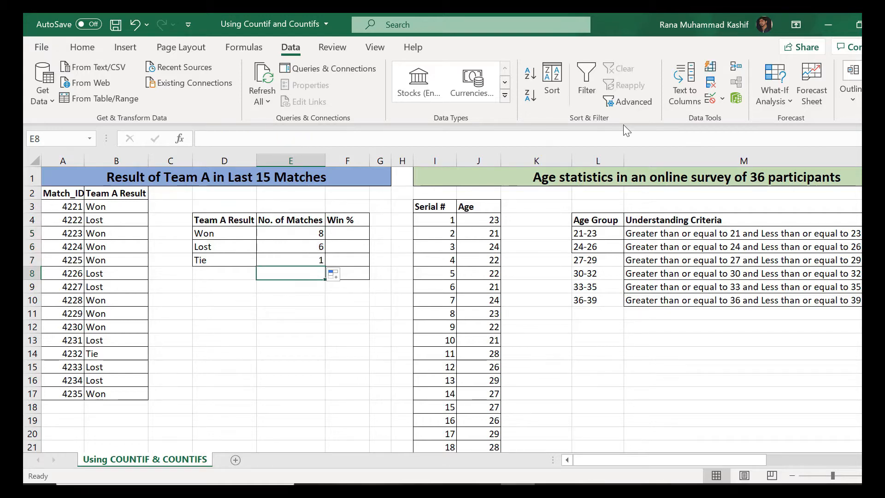
click(93, 53)
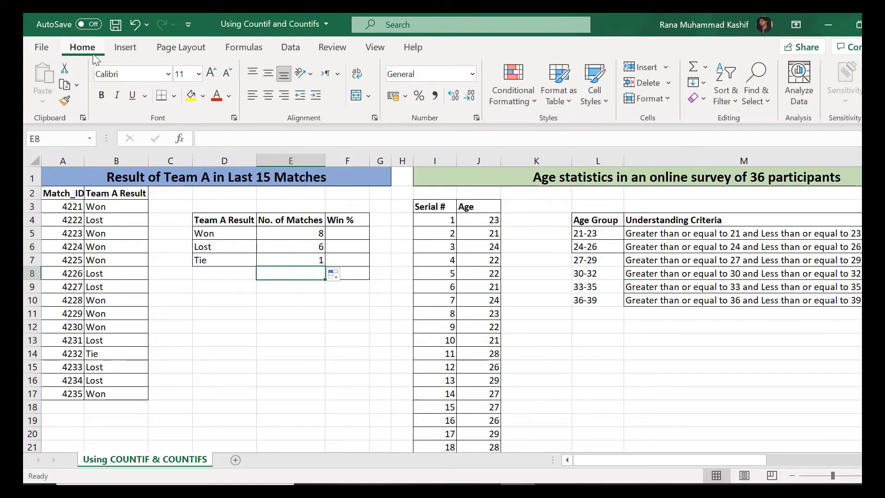
click(691, 68)
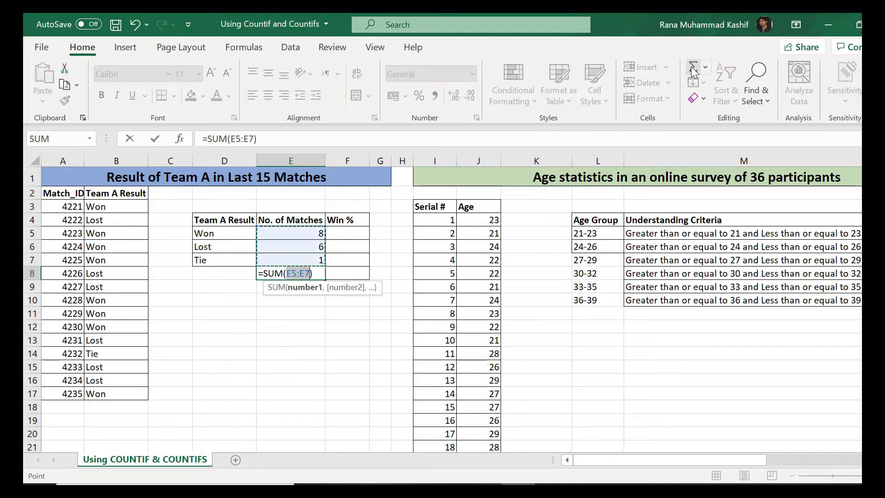
key(Return)
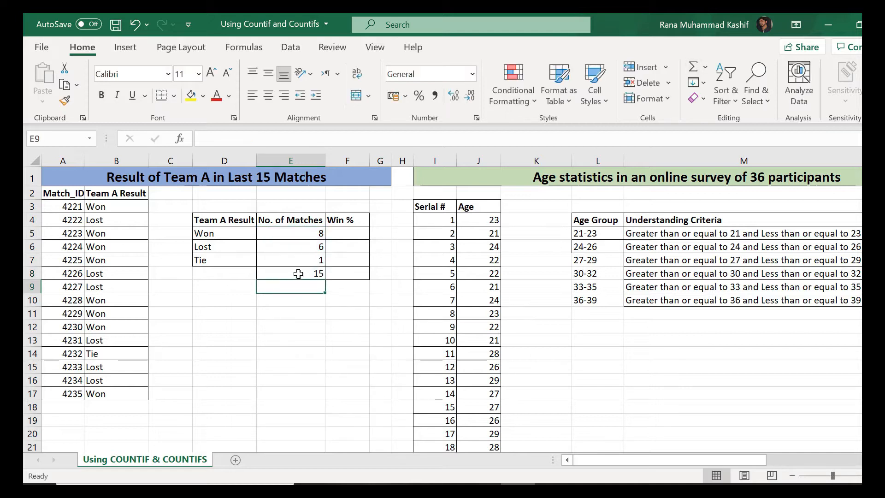
Shorten the "Win %" header in F4 to "%"
click(351, 220)
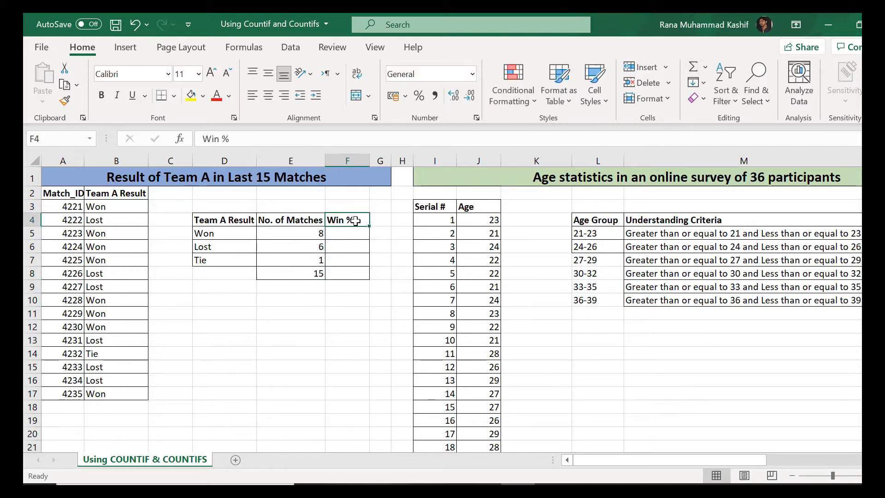
double_click(213, 139)
key(BackSpace)
key(Return)
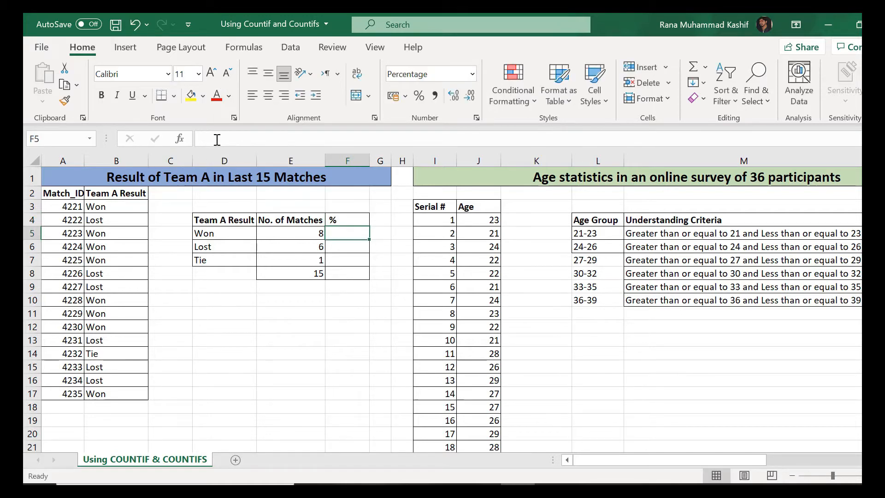
Calculate the share of won matches in F5 with =E5/$E$8, locking the reference to the total
text(=)
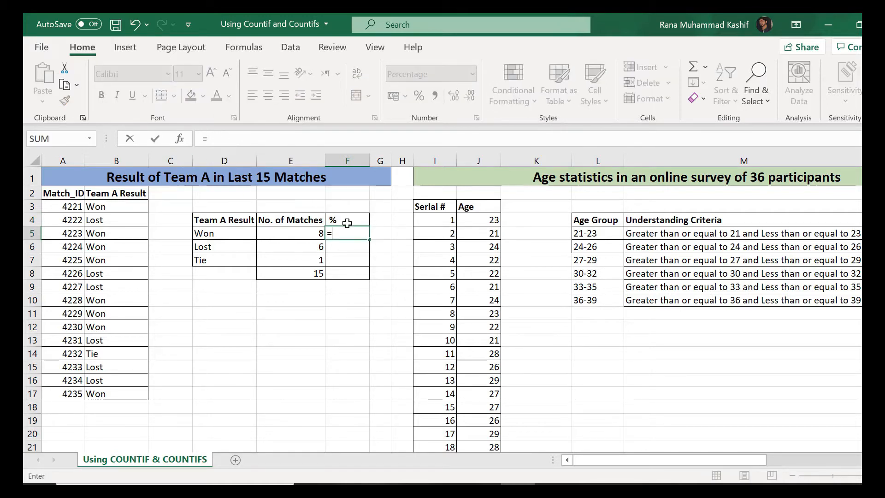
click(311, 229)
text(/)
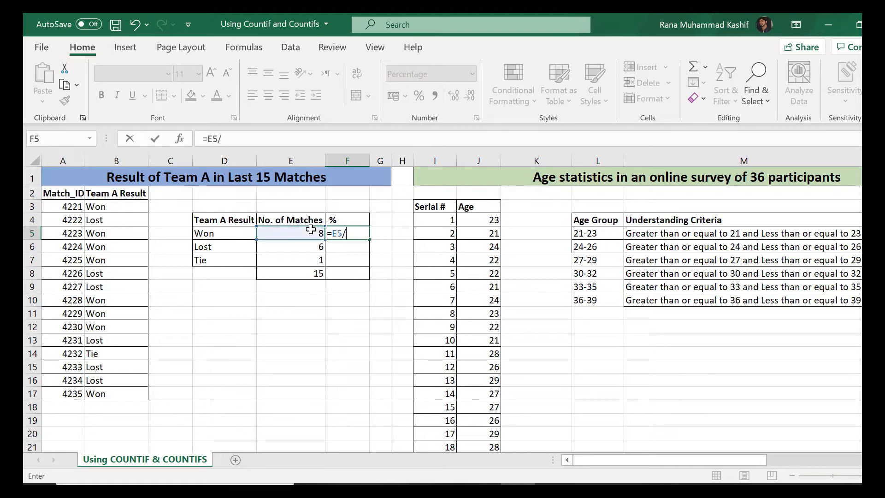
click(318, 274)
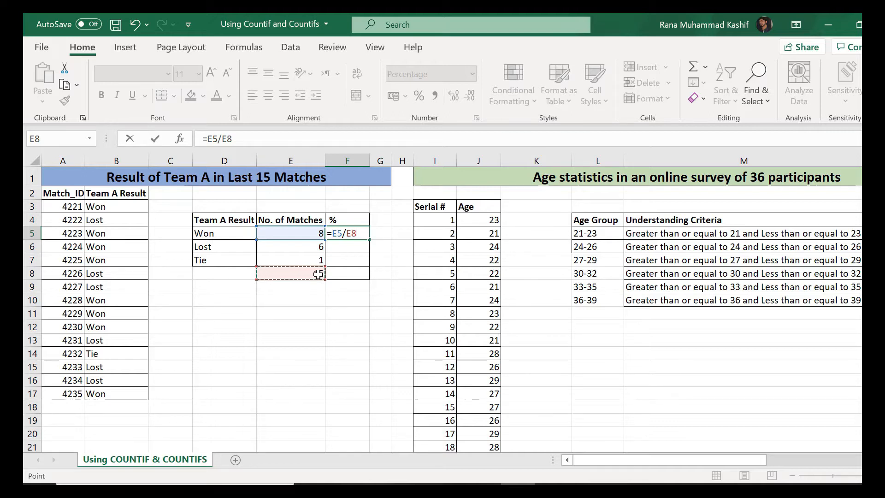
key(F4)
key(Return)
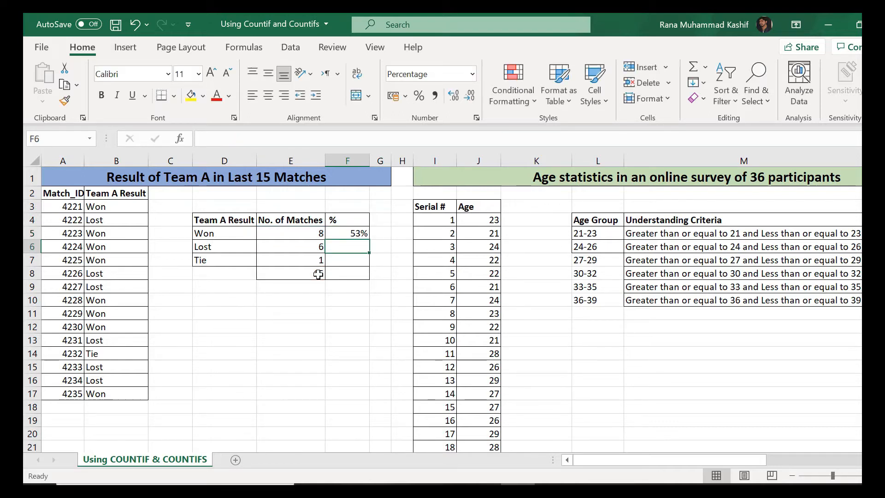
click(355, 231)
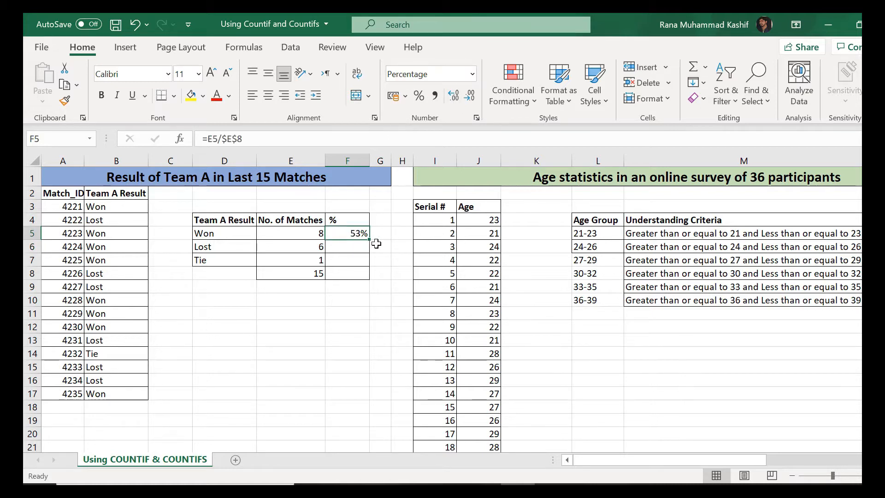
Fill the percentage formula from F5 down to F7 for the lost and tied matches
drag(369, 239, 366, 270)
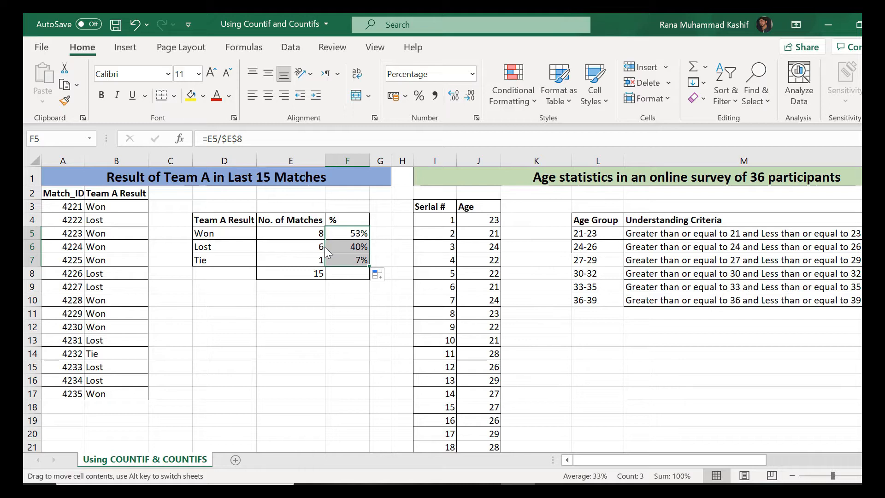
click(350, 235)
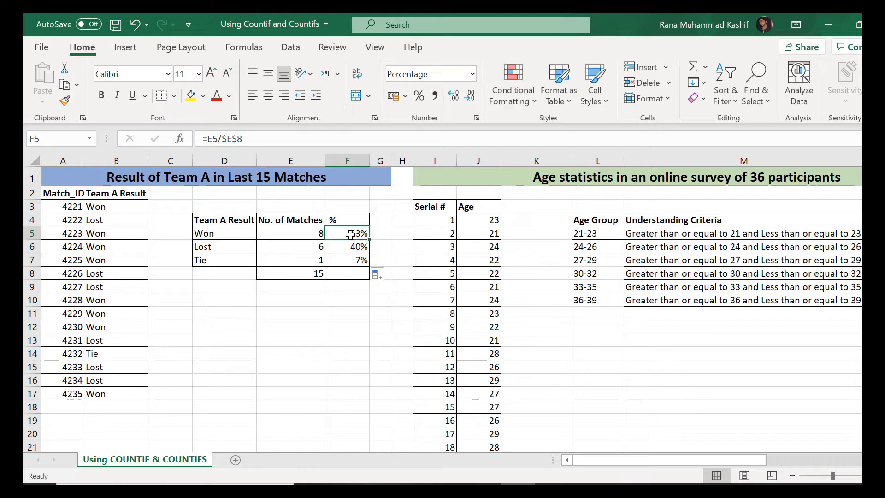
click(297, 232)
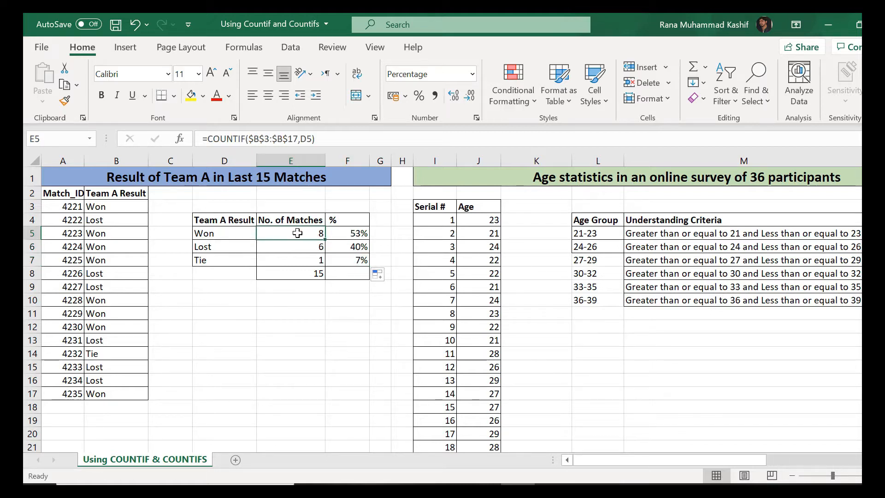
Examine the age survey list down to its last record and the age group table with its empty student counts
scroll(627, 455, right, 1)
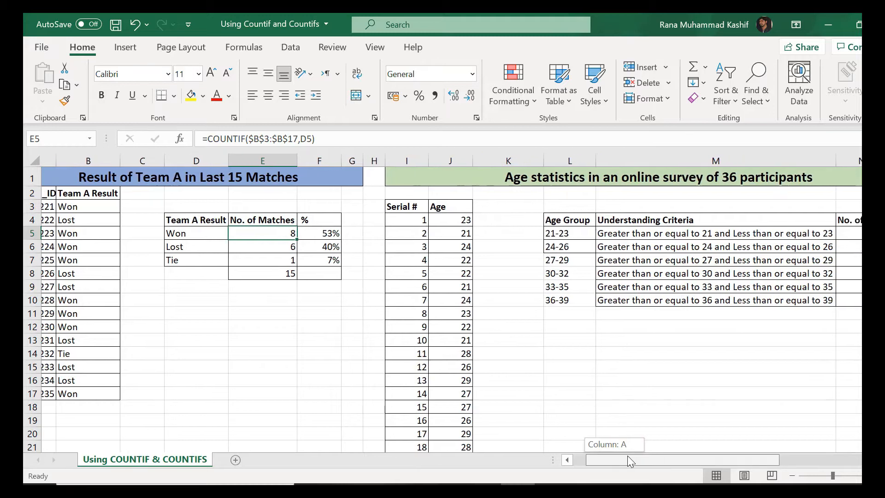
scroll(627, 456, right, 1)
drag(859, 233, 859, 290)
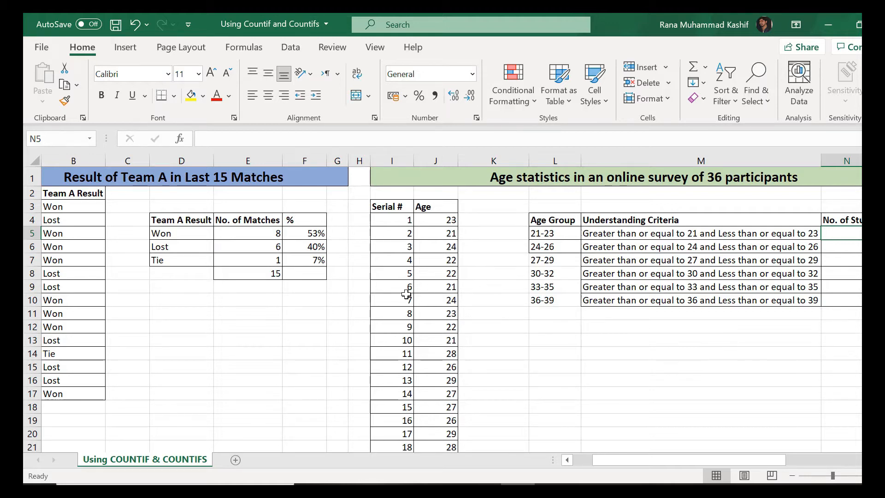
click(386, 288)
key(ctrl+Down)
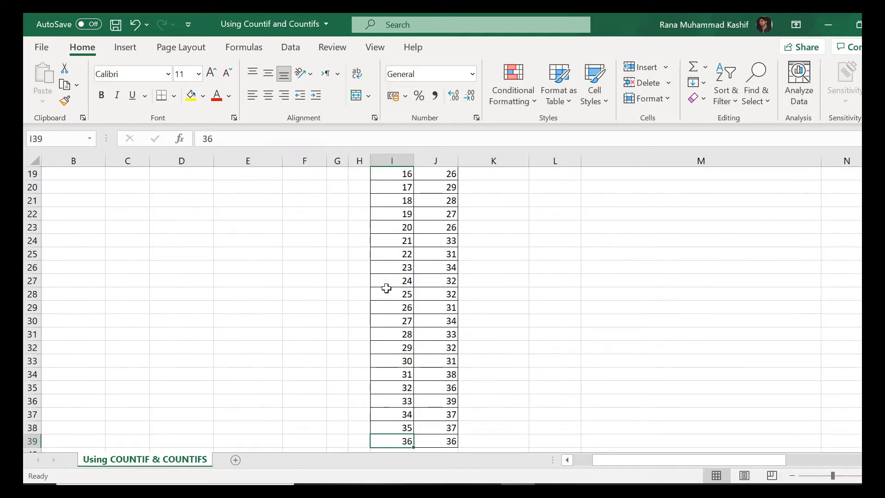
key(ctrl+Up)
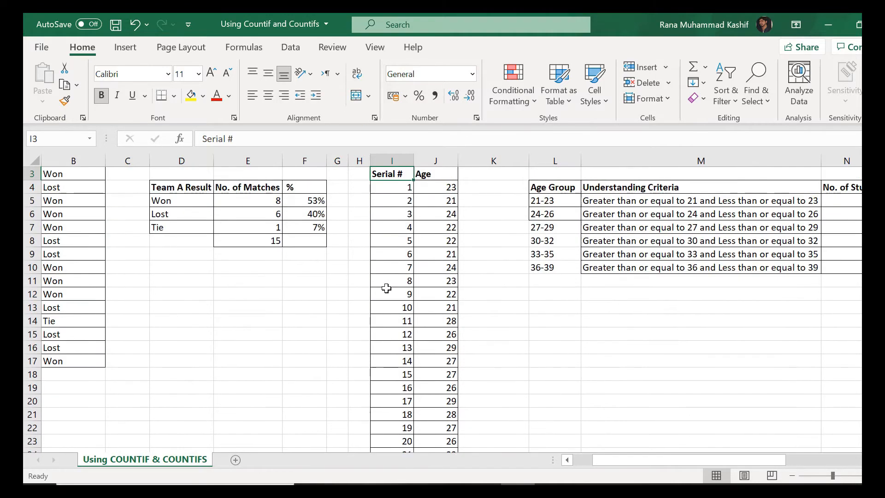
key(ctrl+Up)
key(Left)
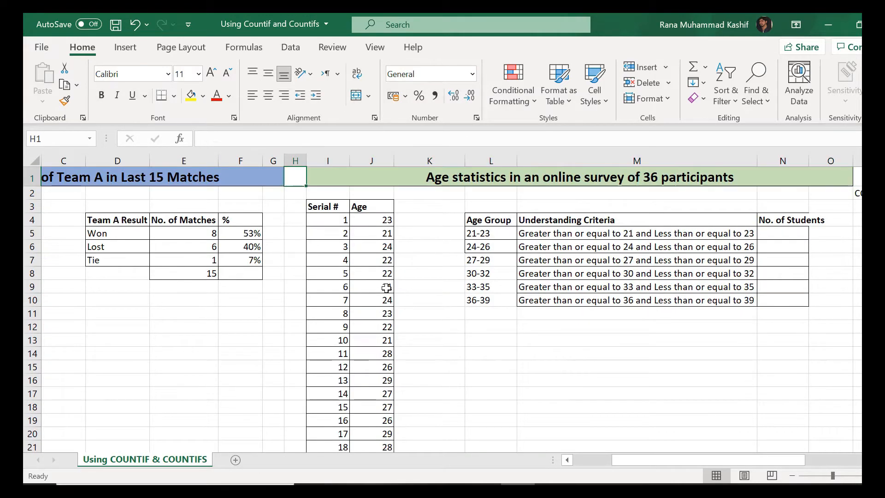
key(Left)
key(Down)
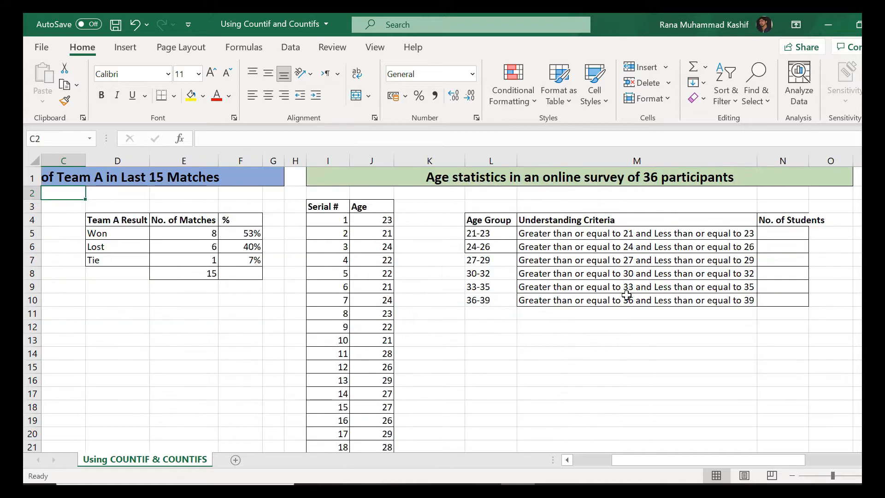
key(Down)
key(Down)
key(Down)
key(Down)
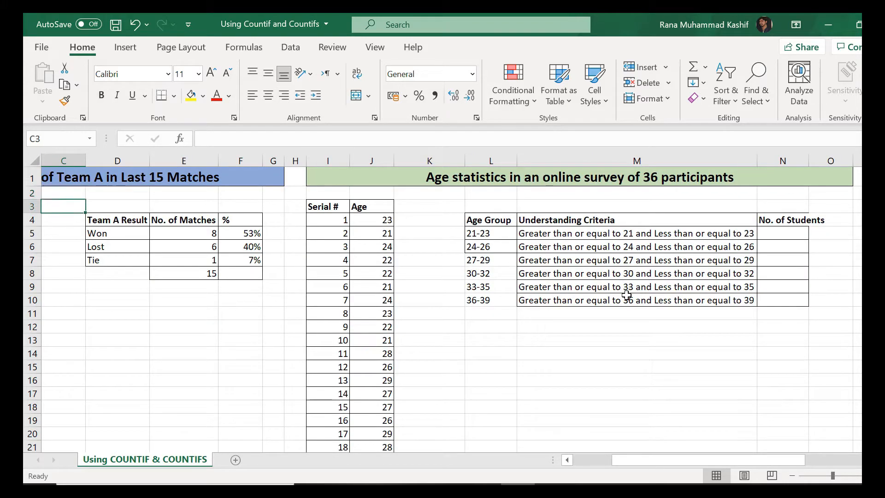
key(Right)
key(Right)
key(Right)
key(Right)
key(Right)
key(Right)
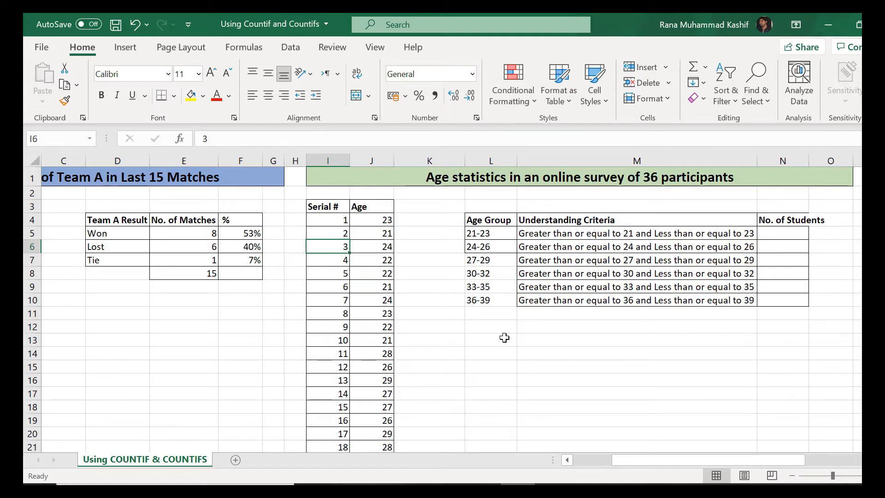
click(497, 235)
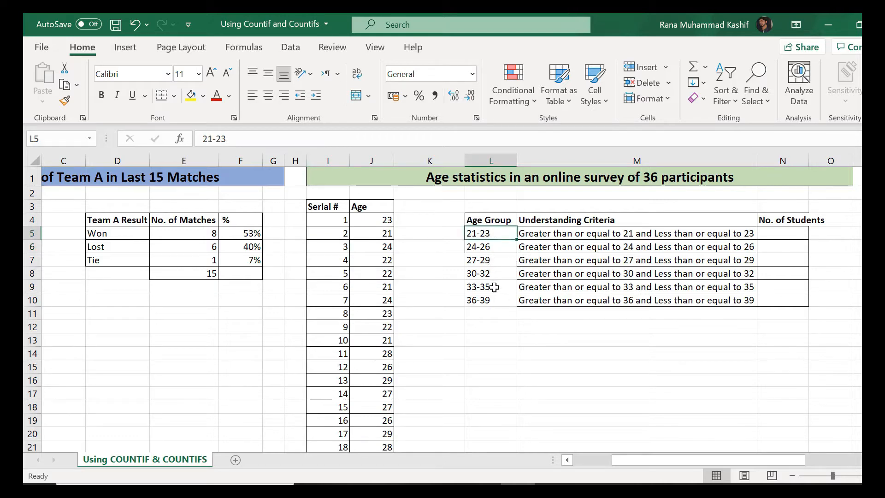
Add filters to the survey list's headers and review the distinct ages in the Age filter without applying a selection
click(375, 218)
key(ctrl+shift+l)
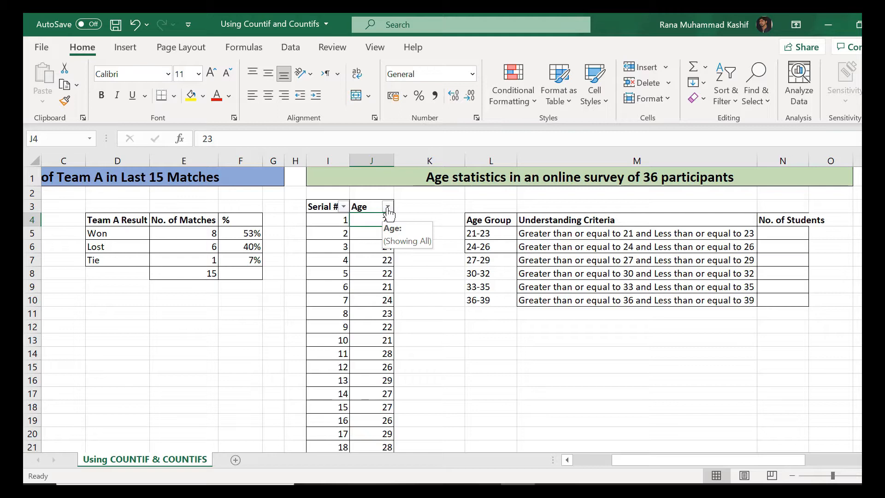
click(388, 208)
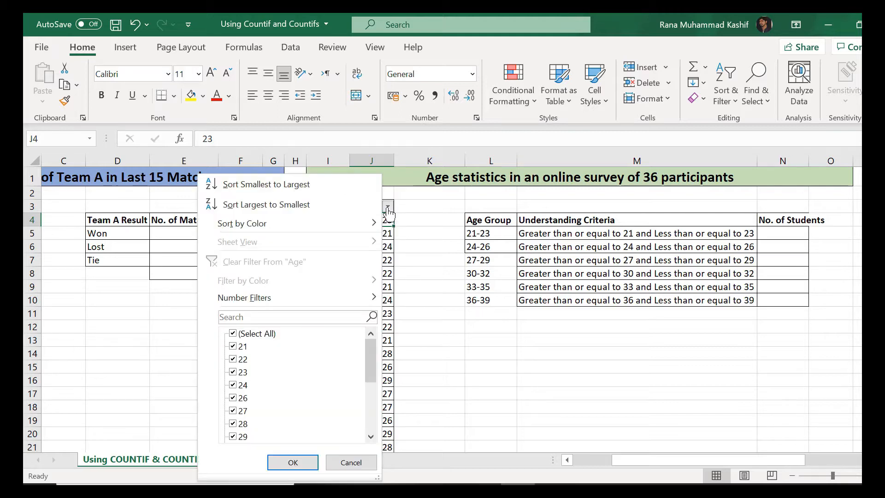
click(254, 340)
drag(371, 351, 372, 404)
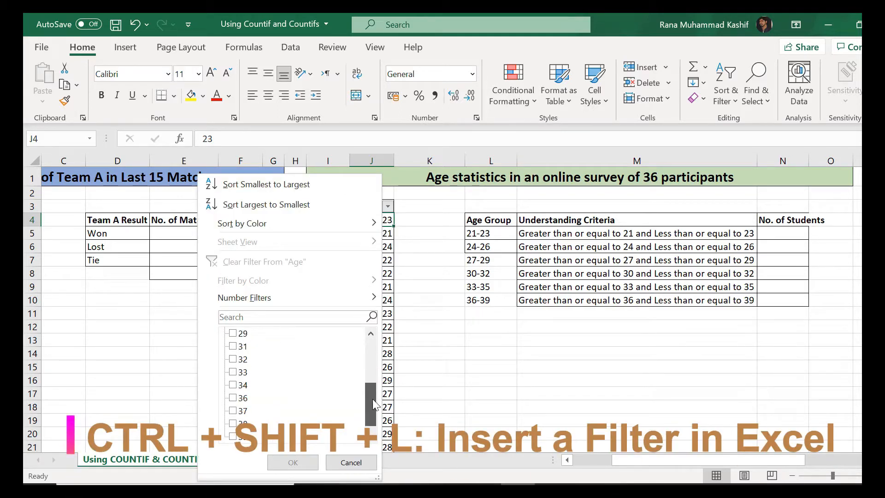
click(353, 463)
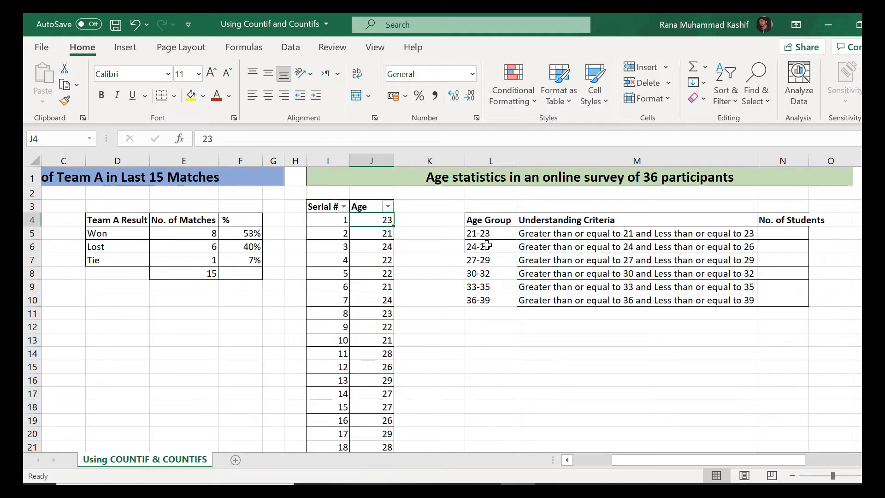
Review the age groups from 21-23 to 36-39 and the understanding criteria written for each of them
click(498, 238)
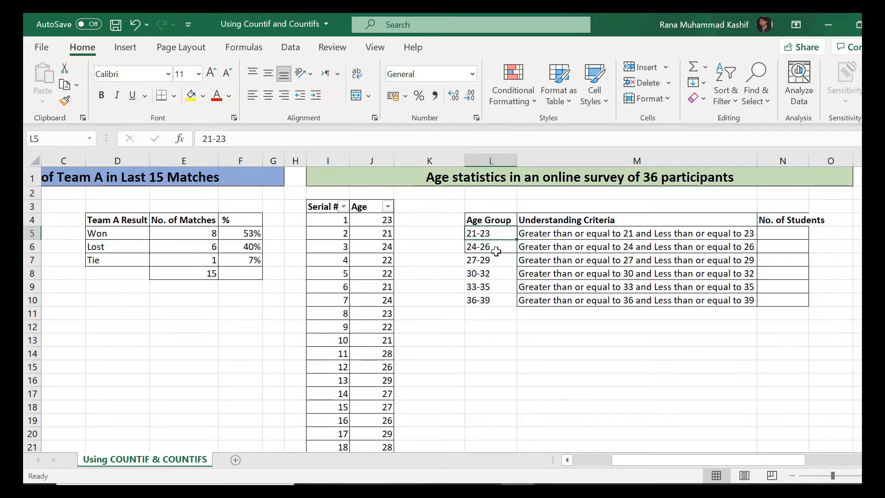
click(499, 304)
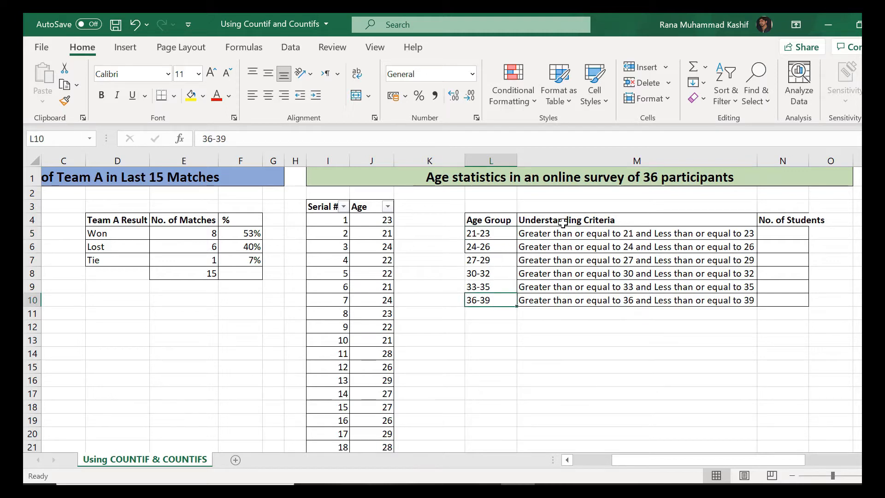
drag(563, 223, 572, 301)
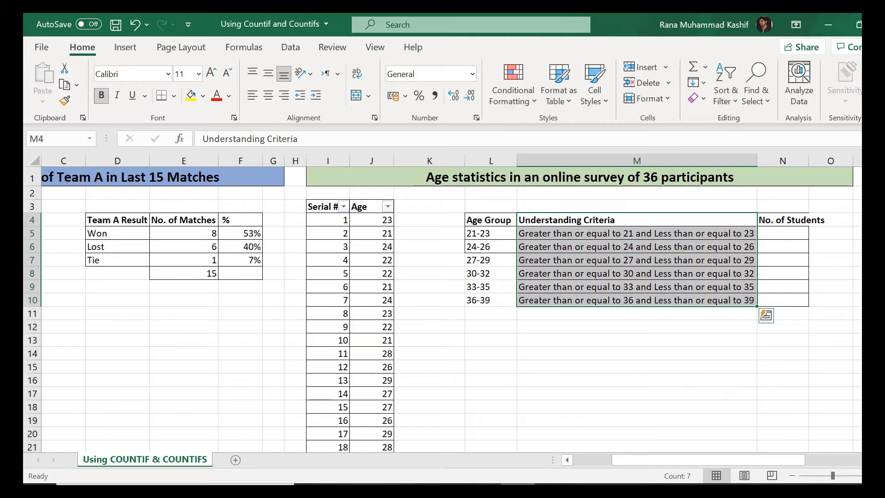
scroll(735, 417, right, 1)
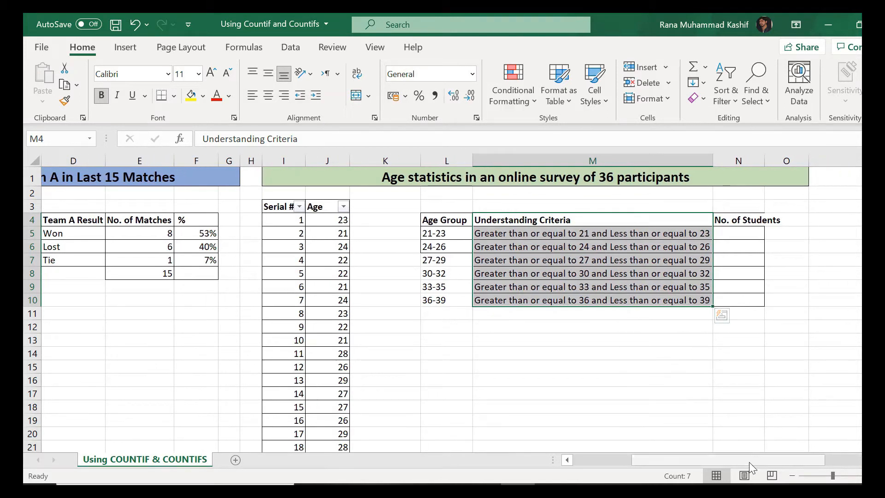
drag(748, 462, 752, 460)
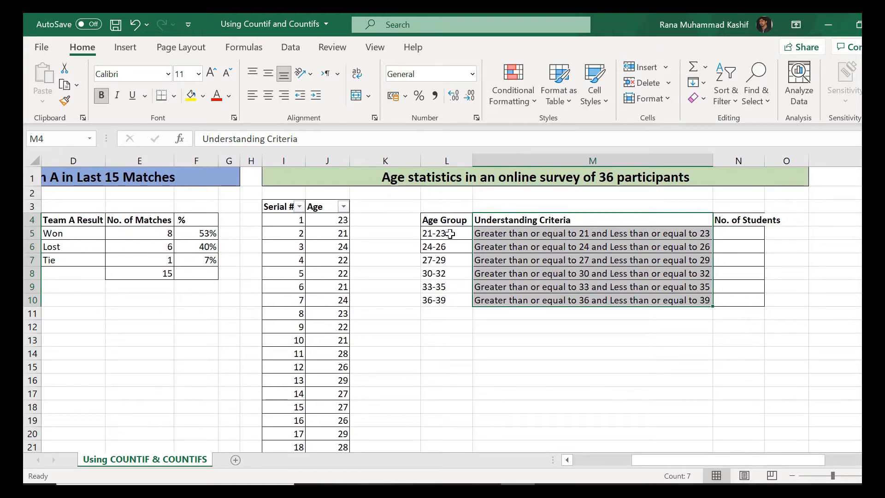
click(464, 239)
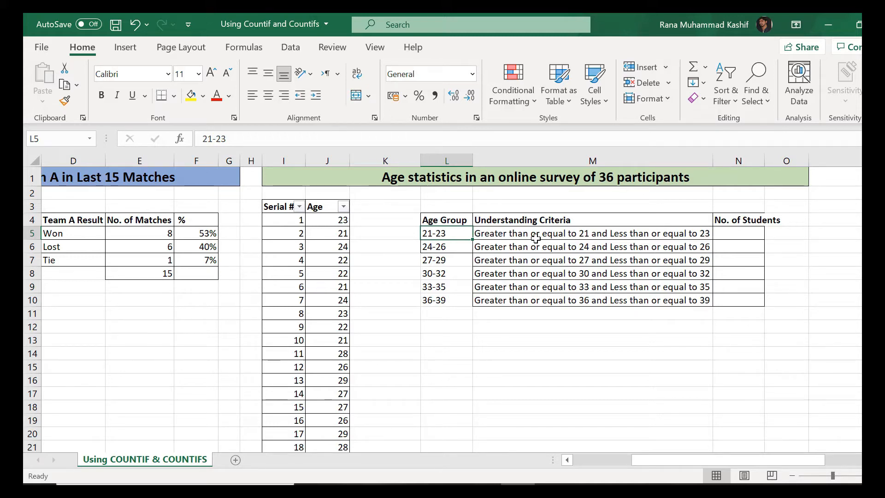
Start a COUNTIFS formula in N5 with the locked range $J$4:$J$39 and the first criterion ">="&21, consulting the function's help
click(730, 236)
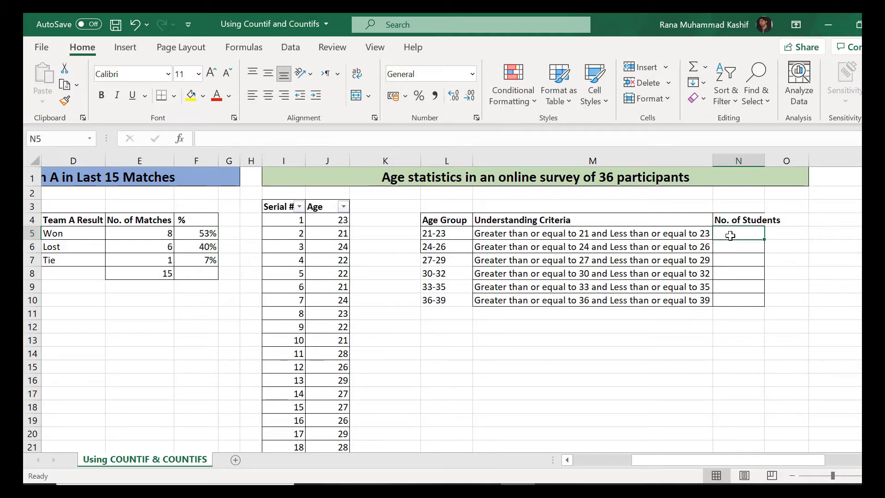
text(=counti)
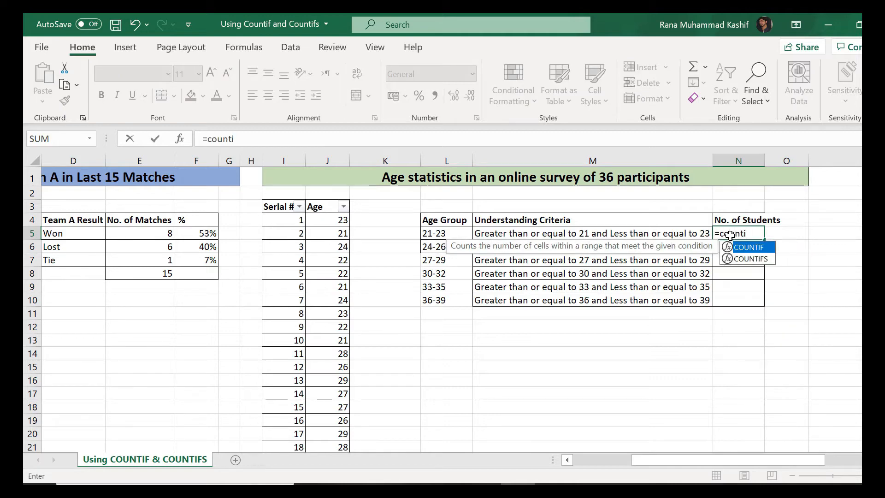
text(fs)
key(Tab)
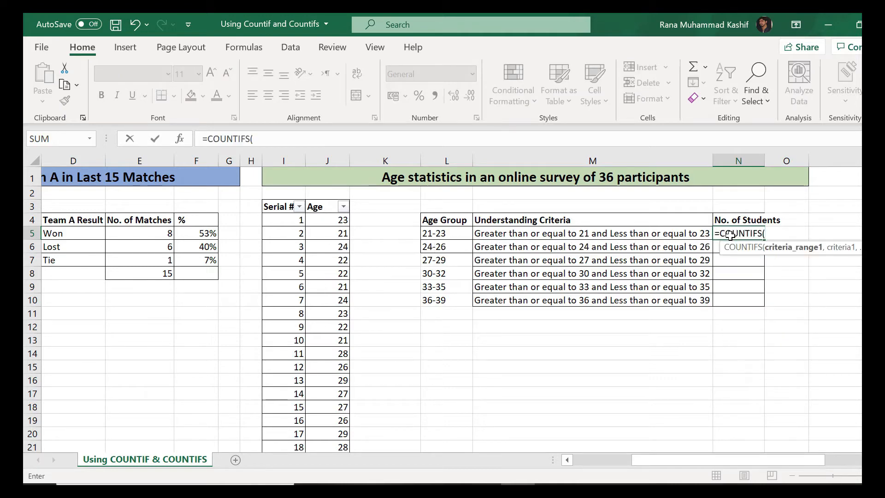
key(F1)
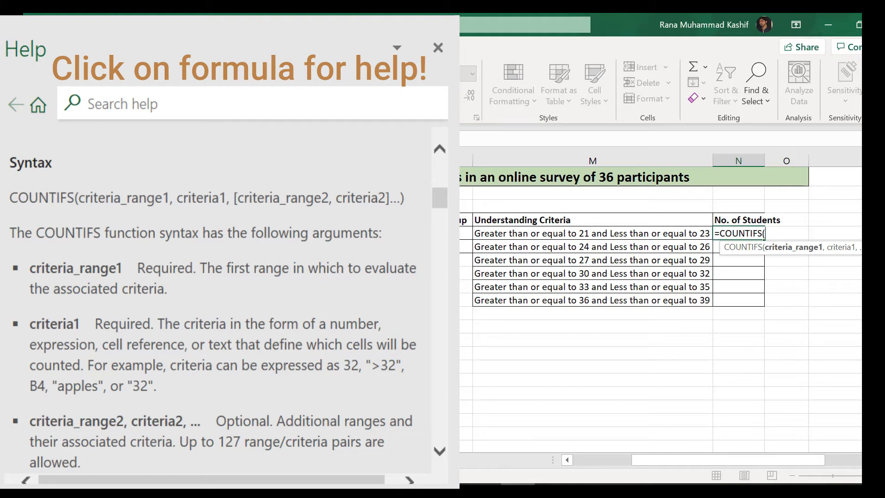
mouse_move(327, 220)
mouse_down()
mouse_move(262, 223)
mouse_move(330, 218)
mouse_up()
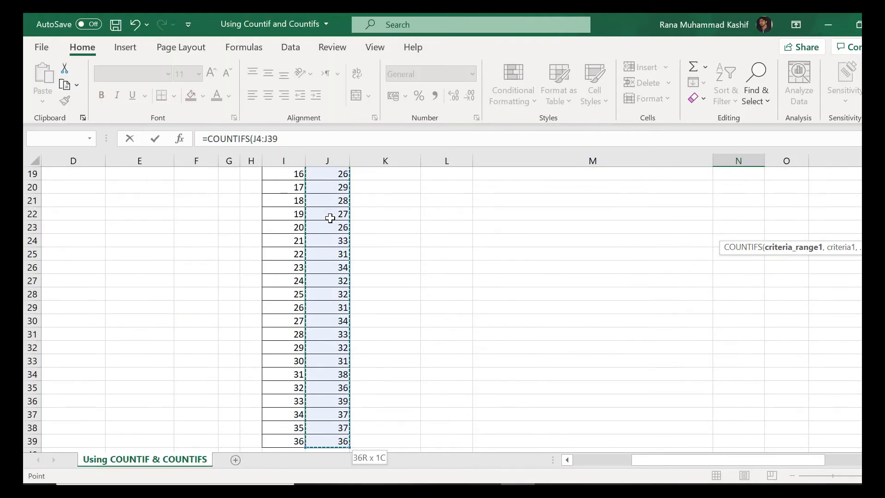
key(F4)
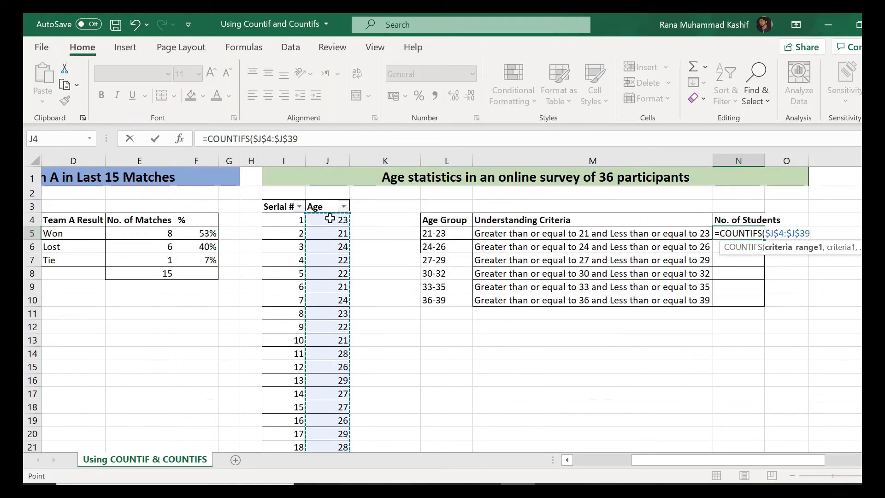
text(,)
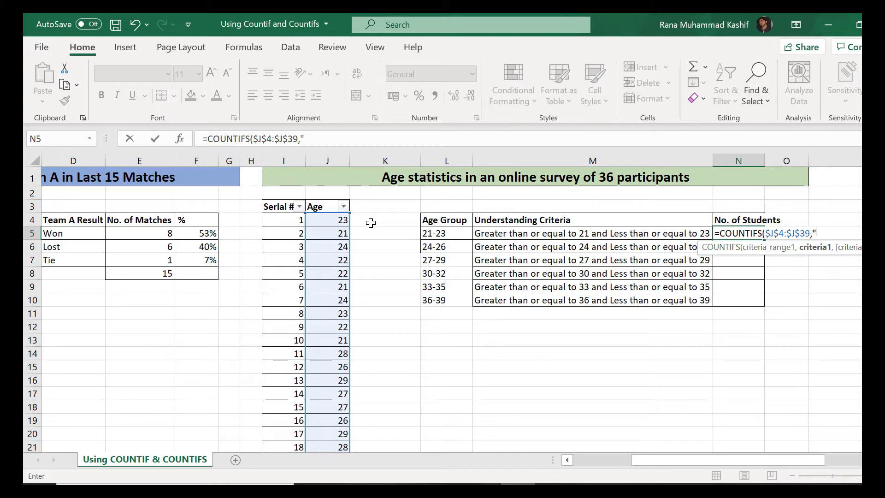
text(>="&21,)
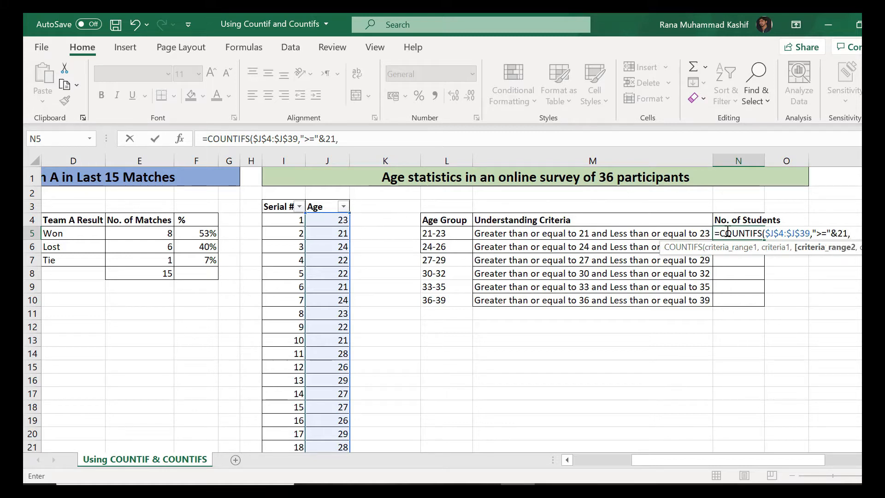
Copy the range $J$4:$J$39 within the N5 formula and paste it at the end as the second criteria range
click(766, 233)
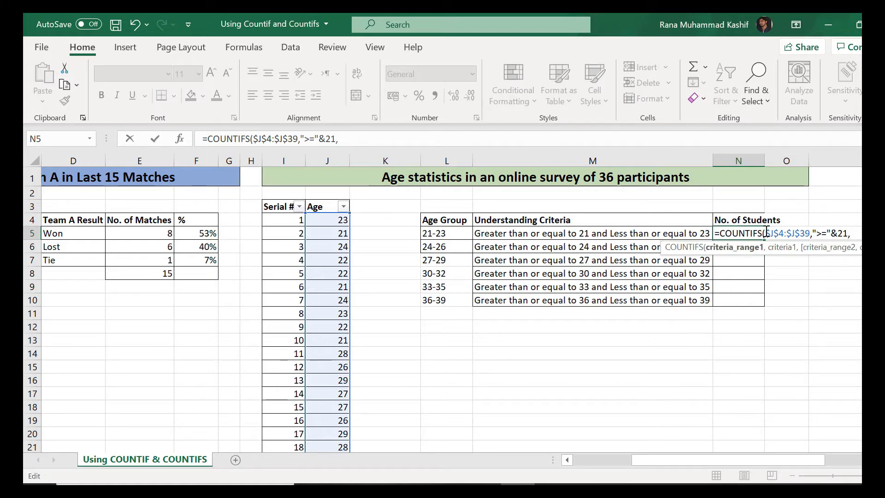
key(shift+Right)
key(shift+Right)
key(shift+Right)
key(shift+Right)
key(shift+Right)
key(shift+Right)
key(shift+Right)
key(shift+Right)
key(shift+Right)
key(shift+Right)
key(ctrl+c)
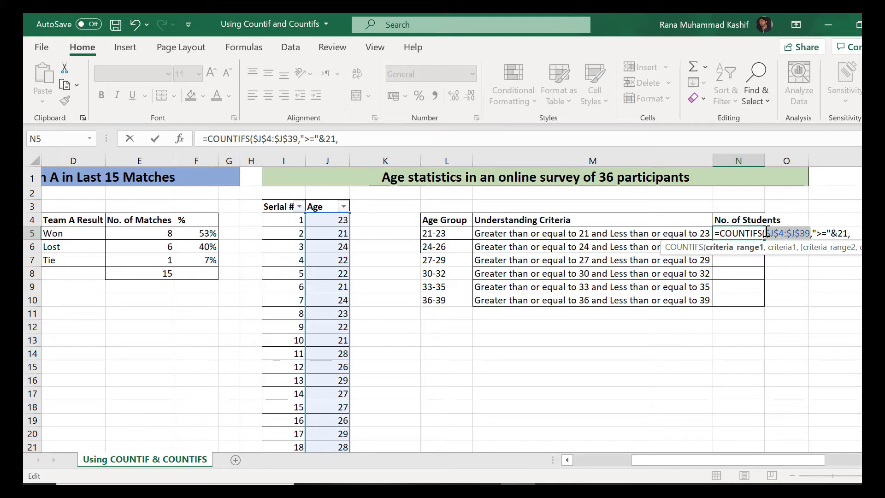
key(Right)
key(Right)
key(Right)
key(Right)
key(Right)
key(Right)
key(Right)
key(Right)
key(Right)
key(Right)
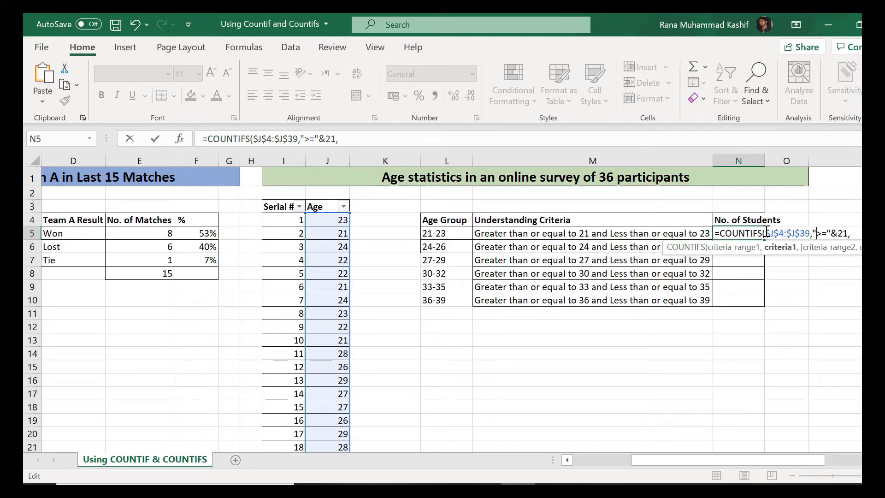
key(ctrl+v)
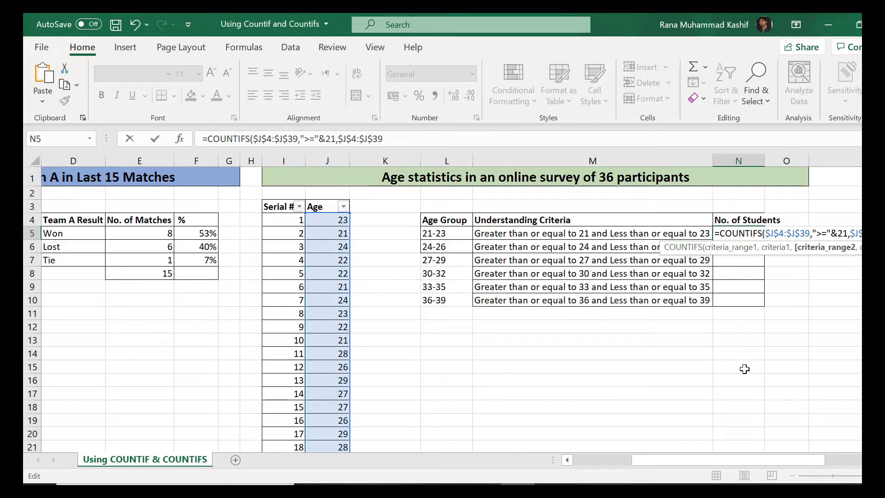
Complete the COUNTIFS formula in N5 with the second criterion "<="&23 and enter it
text(,"<)
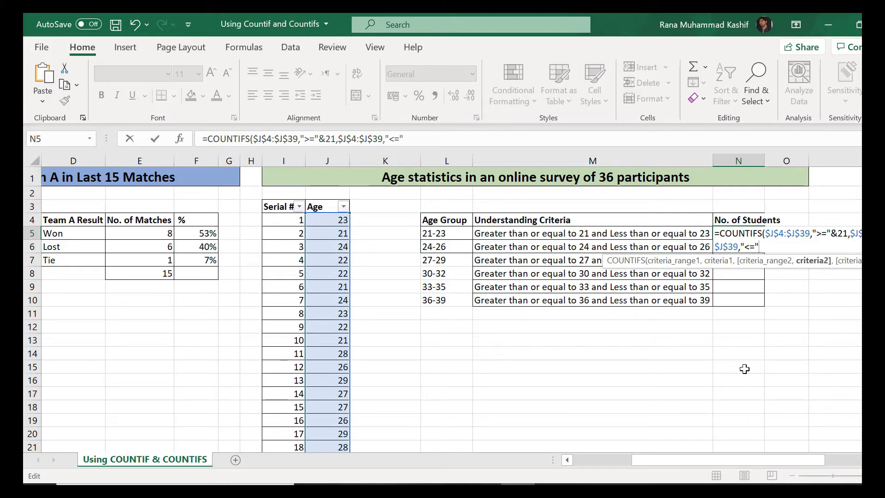
text(="%)
key(BackSpace)
text(&23))
key(Return)
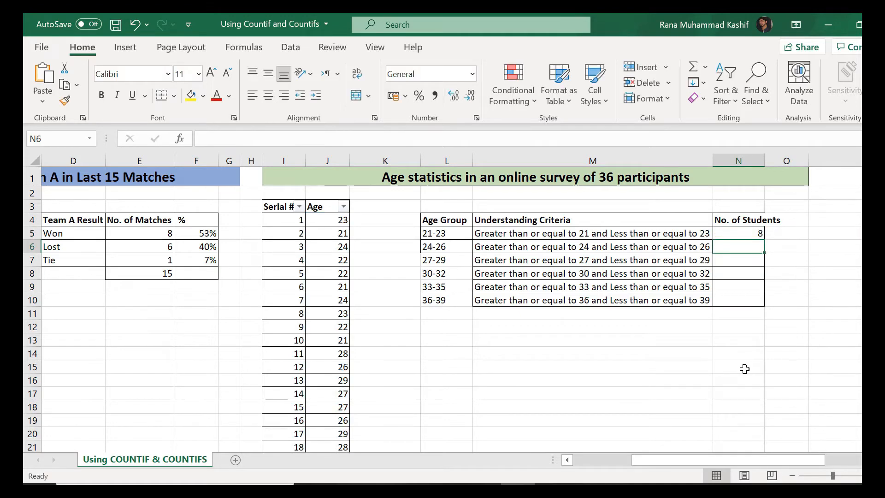
Copy the COUNTIFS formula from N5 into N6 through N10 for the remaining age groups
click(751, 234)
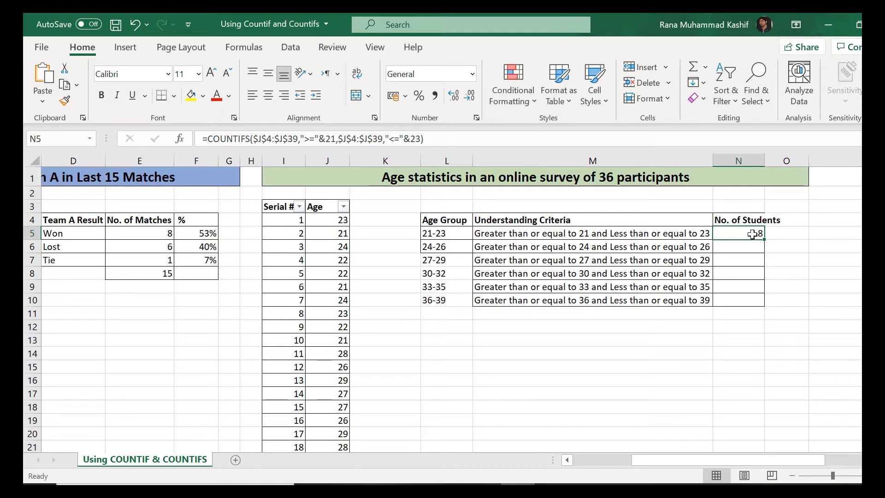
key(ctrl+c)
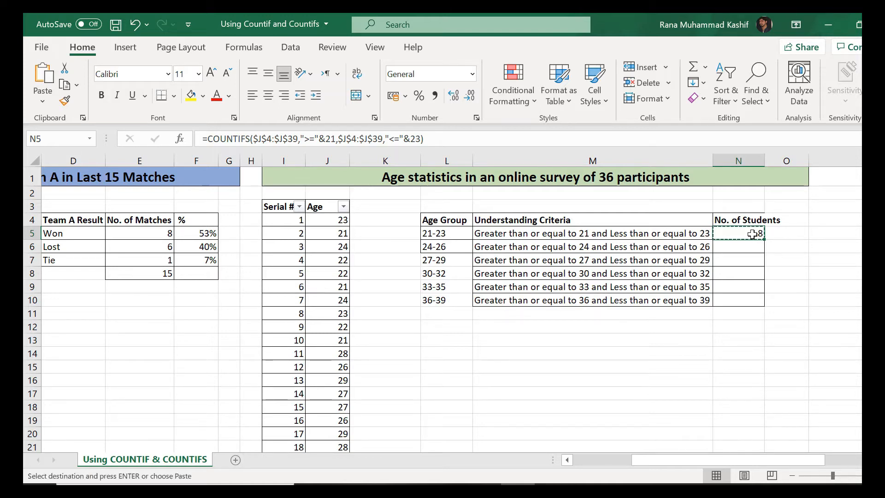
key(Down)
key(ctrl+v)
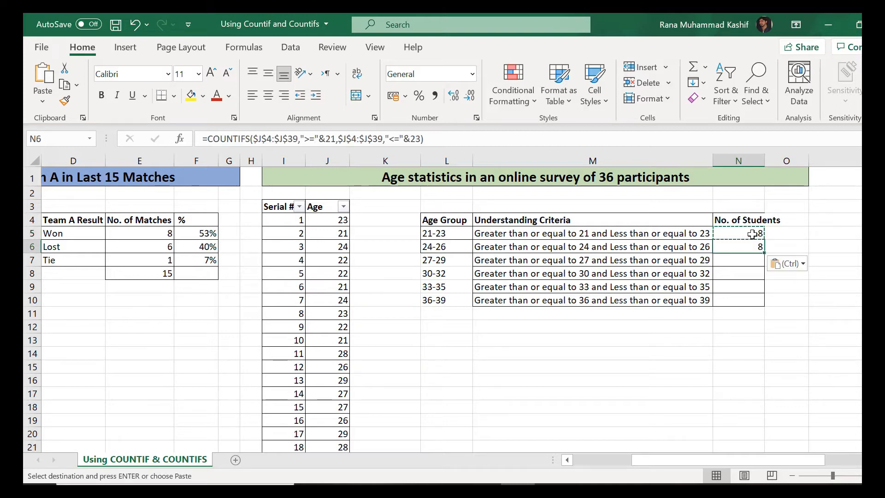
key(Down)
key(ctrl+v)
key(Down)
key(ctrl+v)
key(Down)
key(ctrl+v)
key(Down)
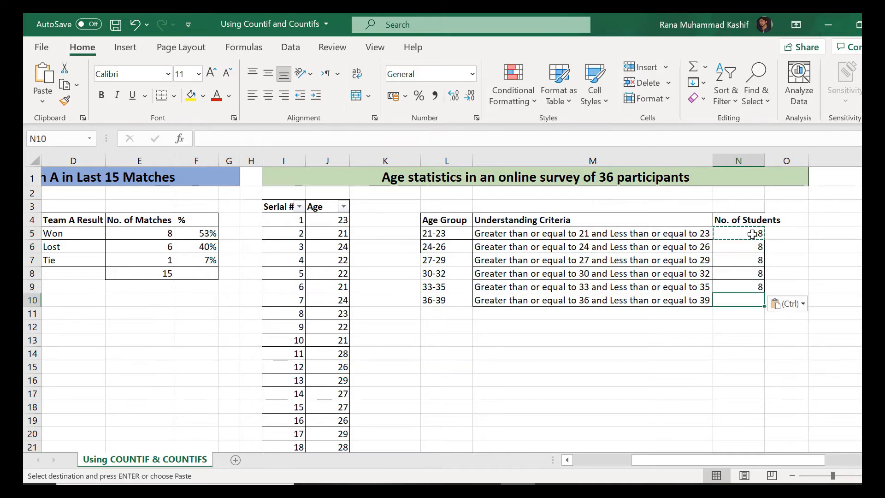
key(ctrl+v)
Change the N6 formula's age limits to >= 24 and <= 26 for the 24-26 group
key(Up)
key(Up)
key(Up)
key(Up)
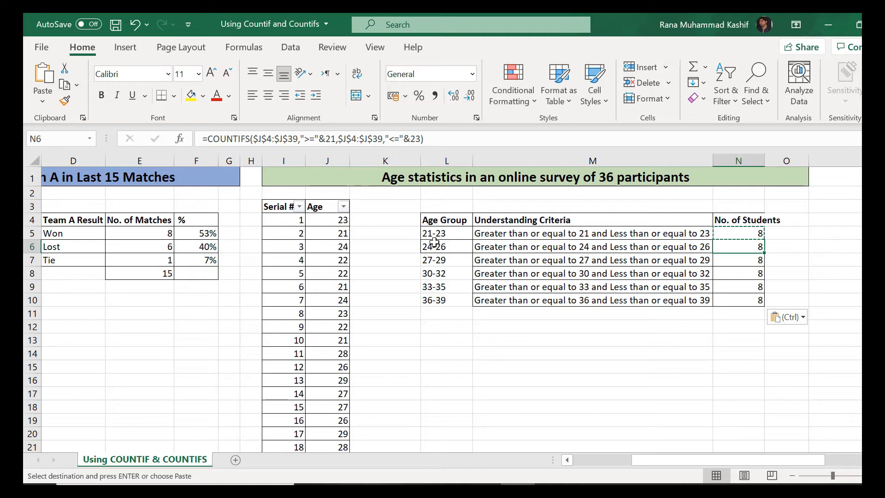
click(335, 139)
key(BackSpace)
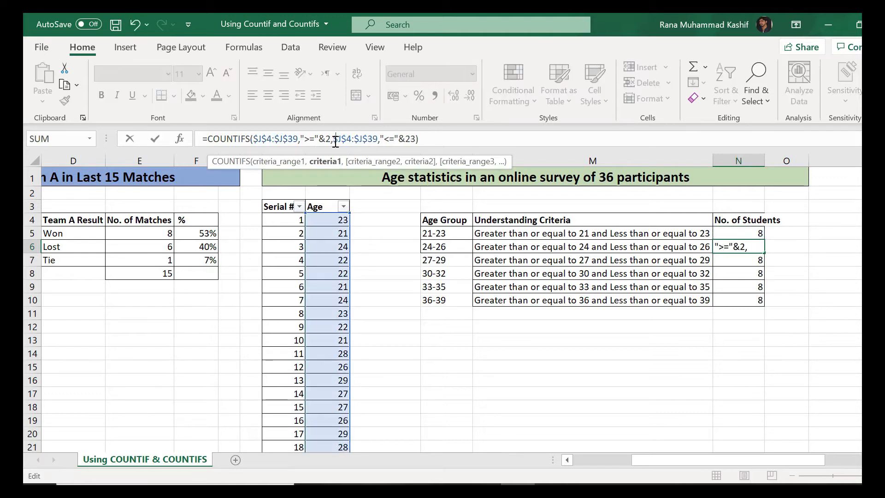
text(4)
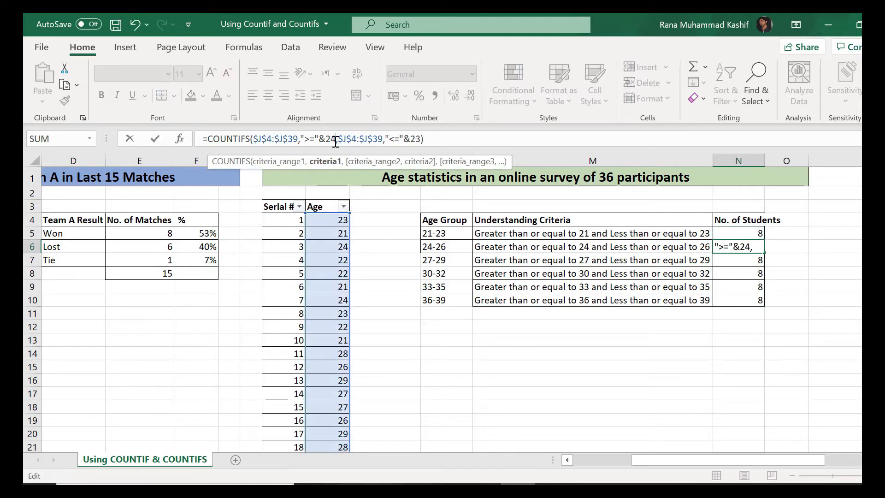
click(419, 139)
key(BackSpace)
text(6)
key(Return)
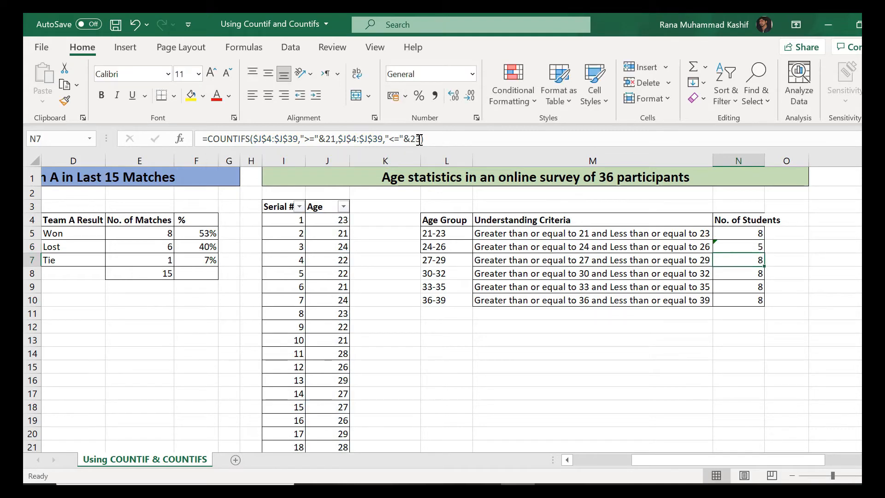
Set the lower age limit in the N7 formula to 27 for the 27-29 group
click(420, 139)
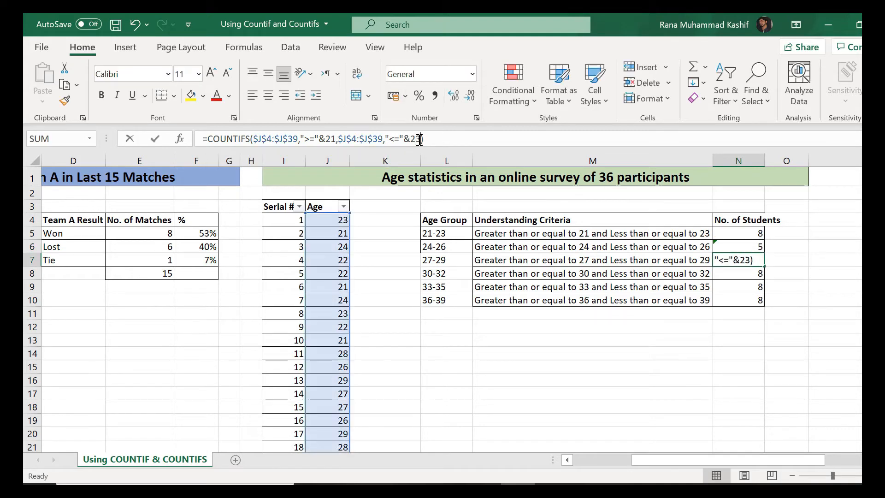
click(339, 138)
key(BackSpace)
text(7)
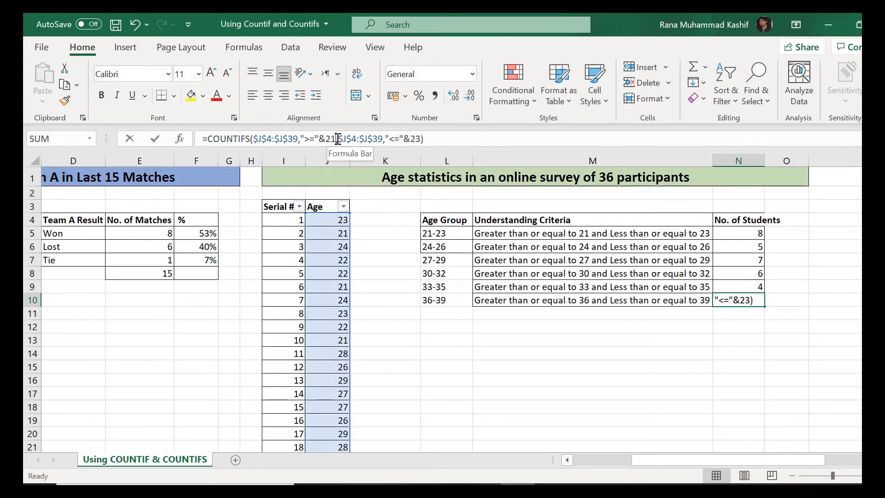
Change the N10 formula's age limits to >= 36 and <= 39 for the 36-39 group
click(337, 138)
key(BackSpace)
key(BackSpace)
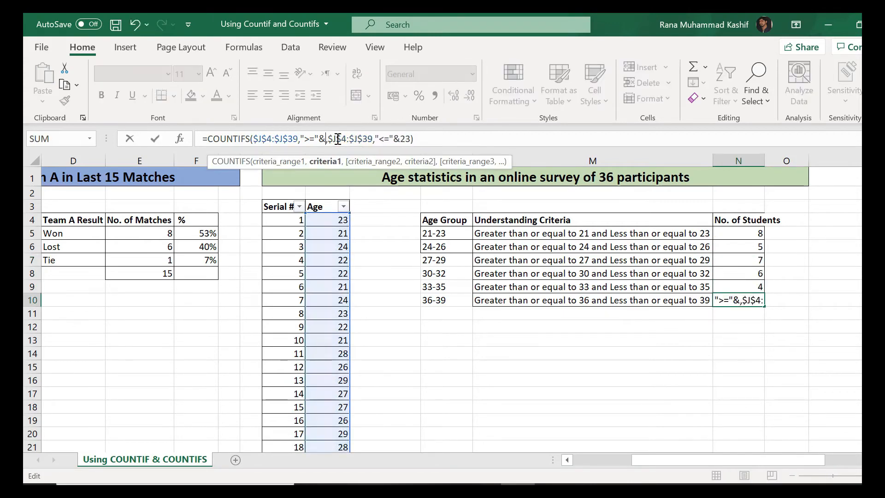
text(36)
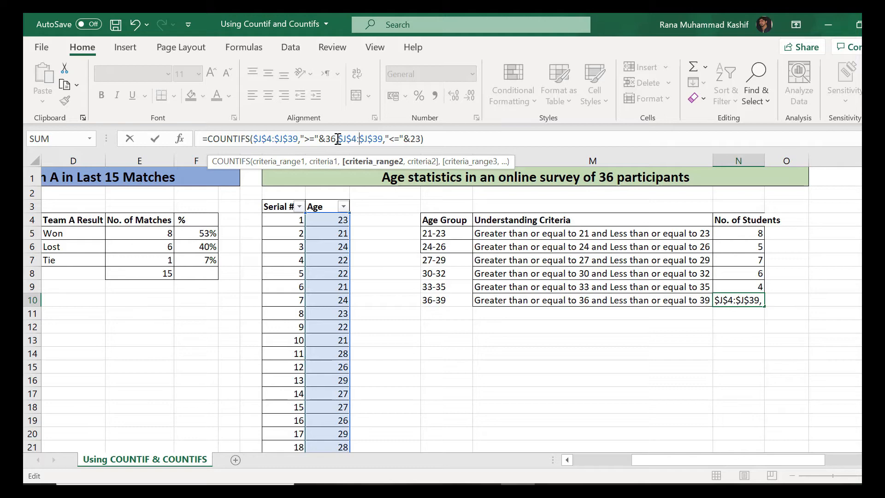
key(Right)
key(Right)
key(Right)
key(Right)
key(Right)
key(Right)
key(Right)
key(Right)
key(Right)
key(BackSpace)
key(BackSpace)
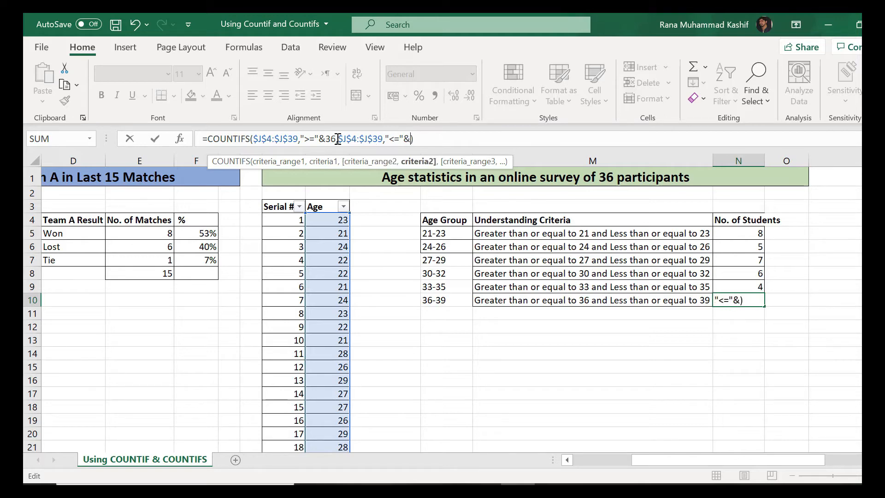
text(39)
key(Return)
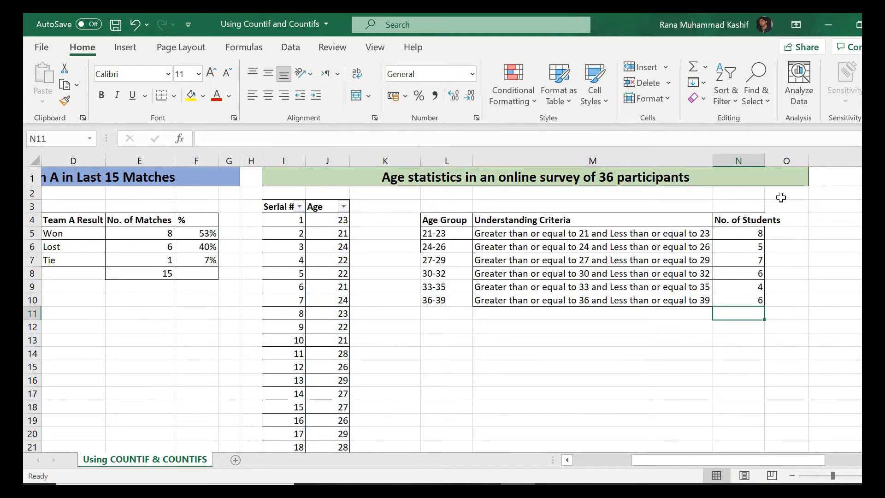
Total the student counts in N11 with =SUM(N5:N10)
click(690, 74)
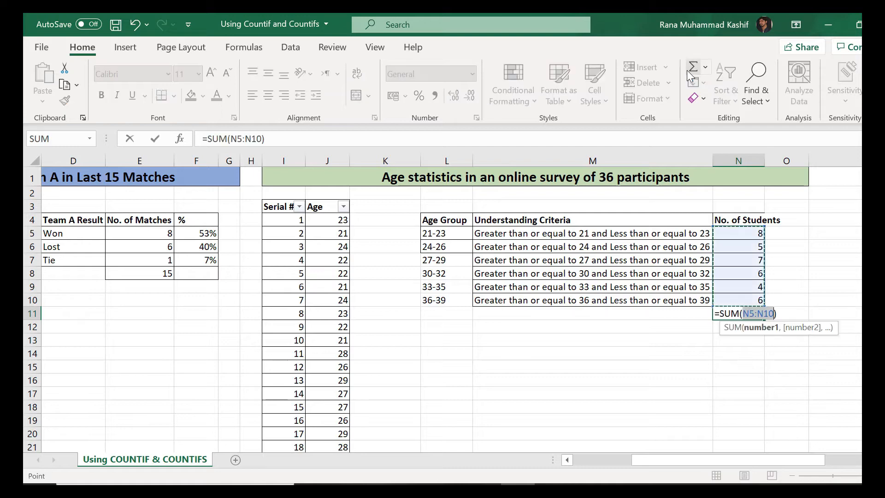
key(Return)
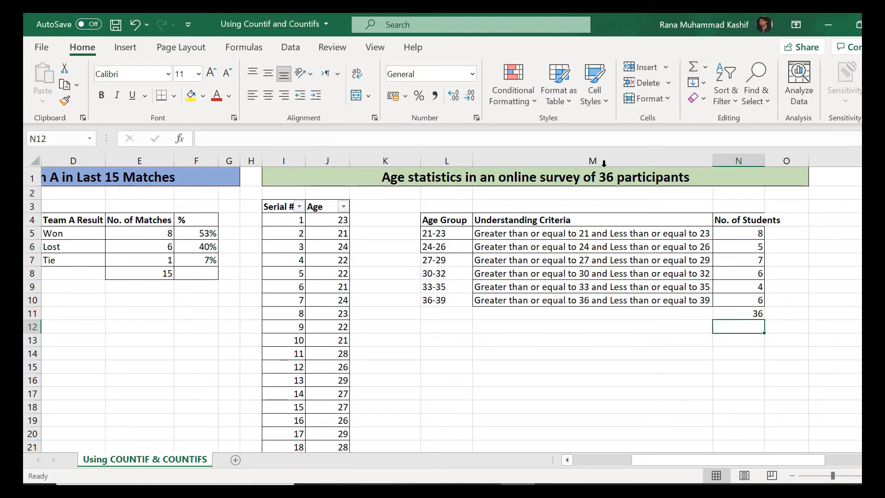
click(322, 224)
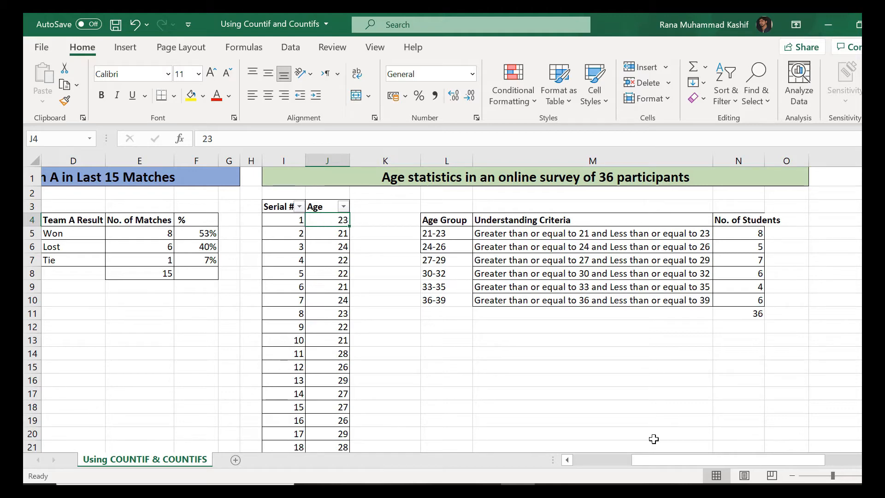
drag(659, 459, 576, 446)
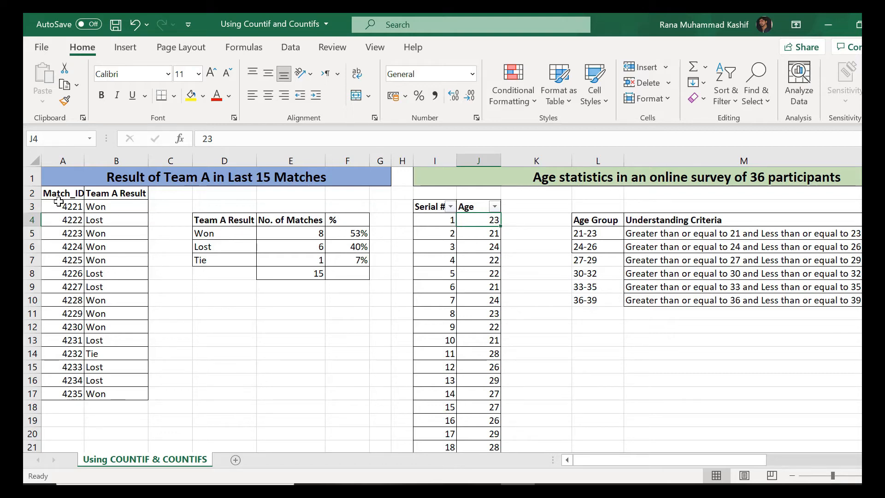
click(76, 194)
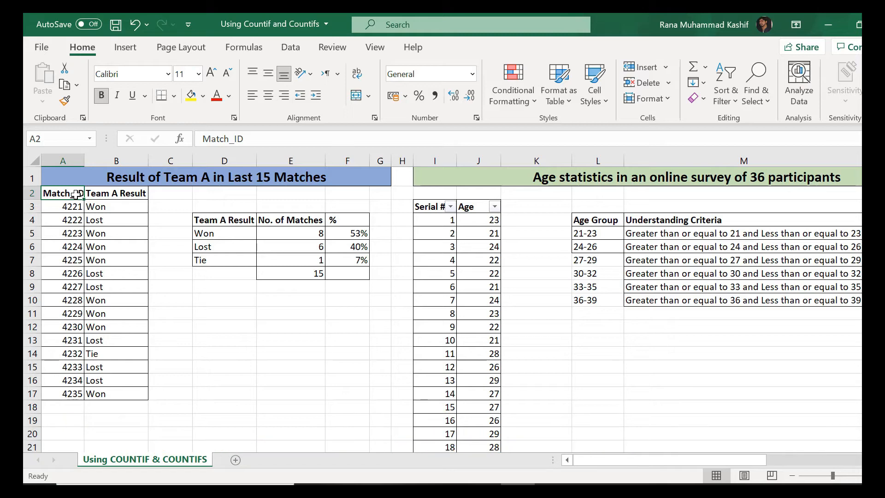
click(136, 47)
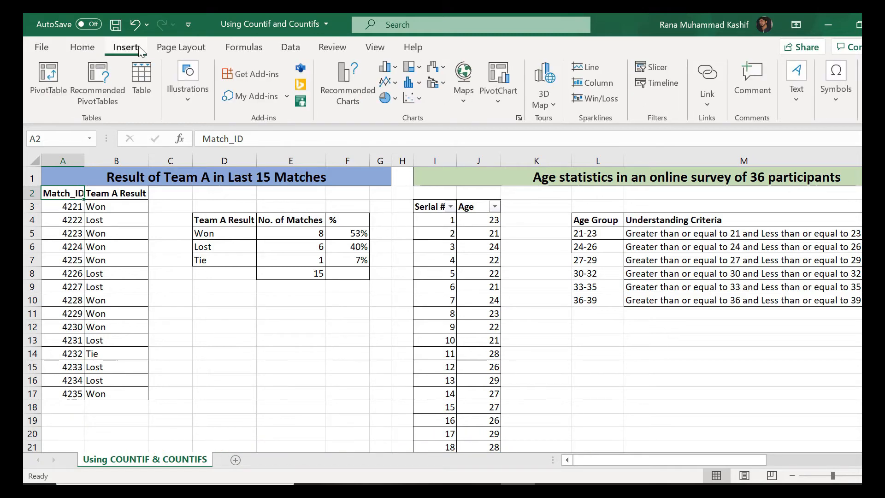
click(63, 90)
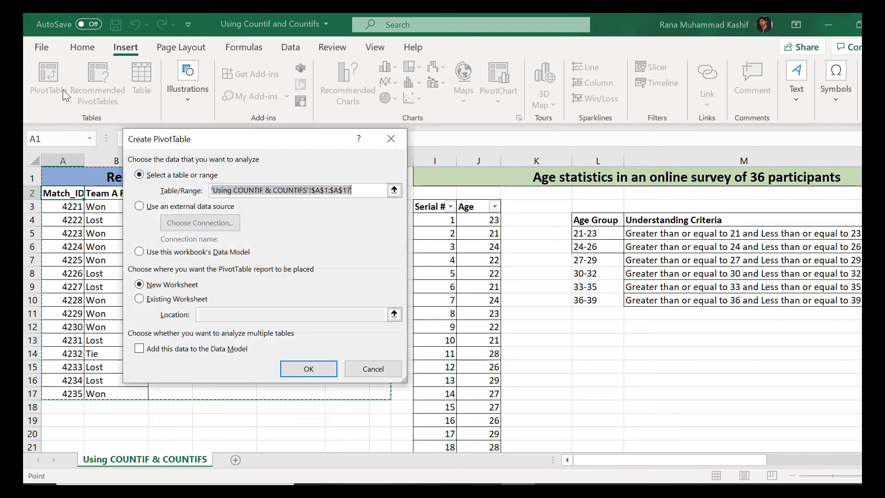
key(Escape)
Create a PivotTable on a new worksheet from the match data in A2:B17, including both headers
click(86, 194)
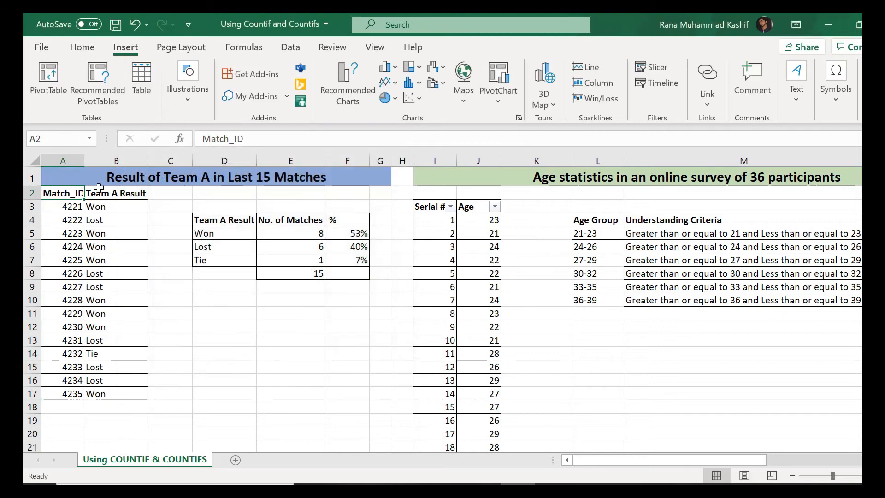
drag(86, 195, 116, 394)
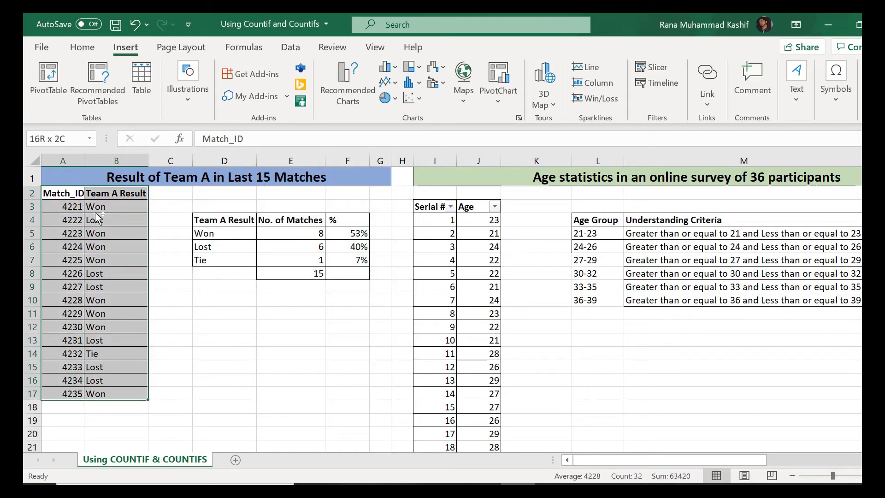
click(156, 408)
click(62, 65)
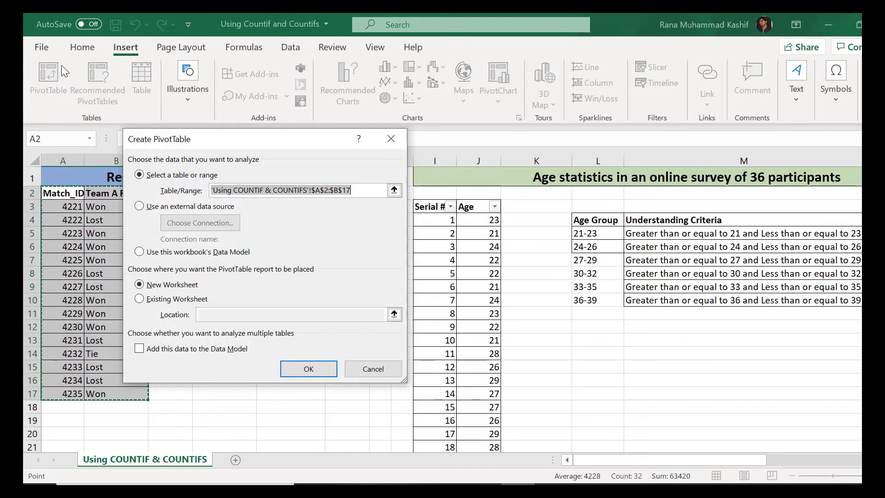
click(320, 372)
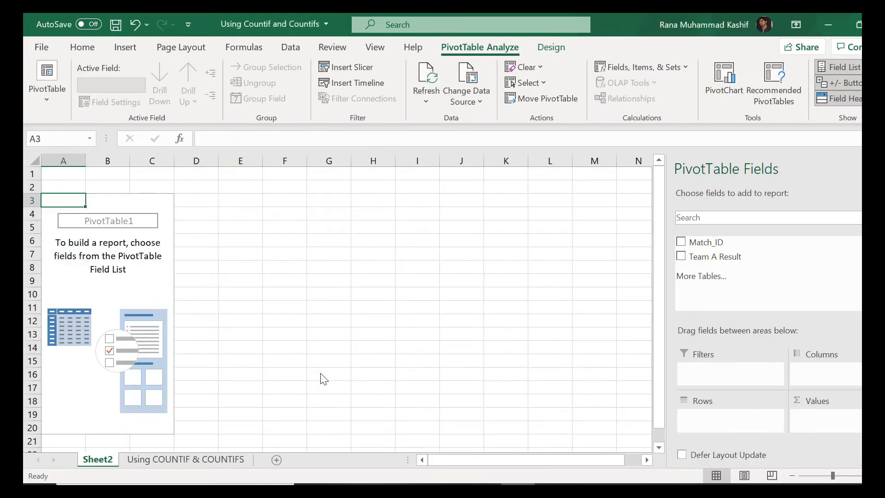
Switch the new match PivotTable to the classic PivotTable layout that enables dragging of fields in the grid
click(129, 261)
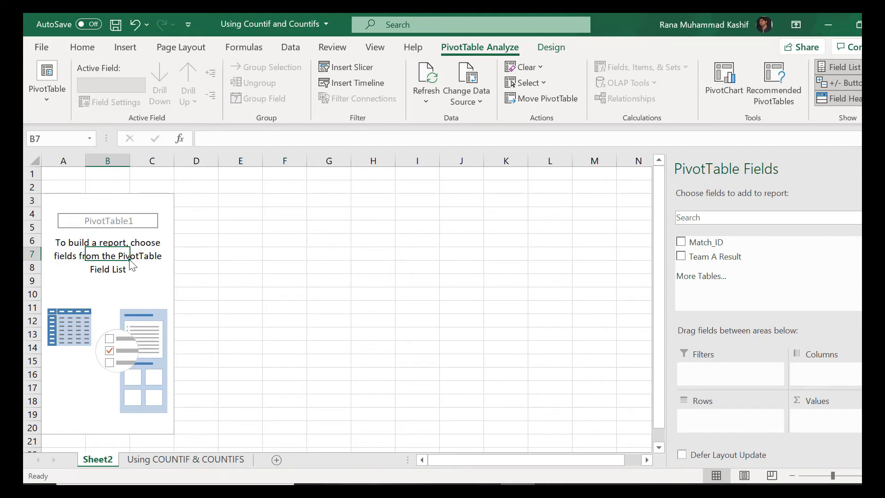
click(123, 271)
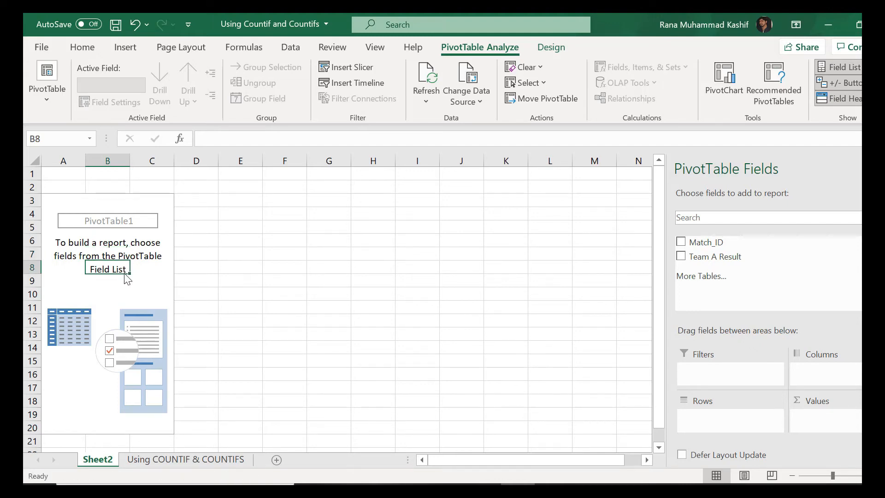
right_click(122, 275)
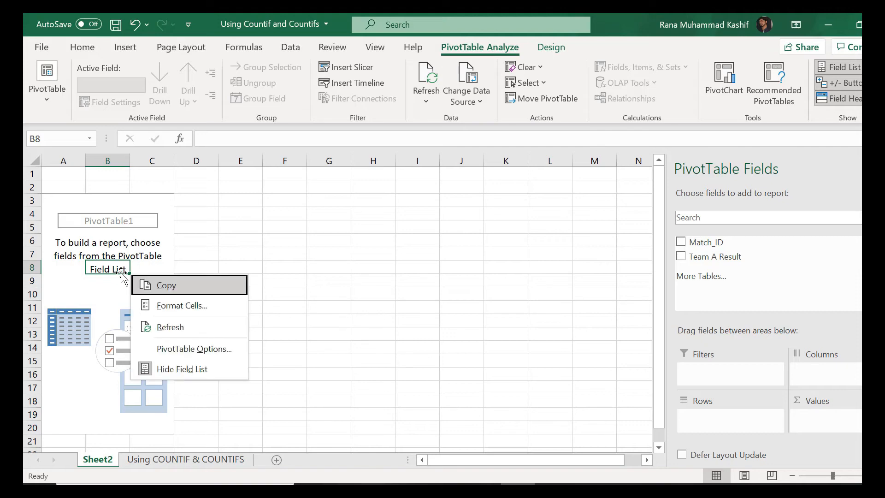
click(198, 347)
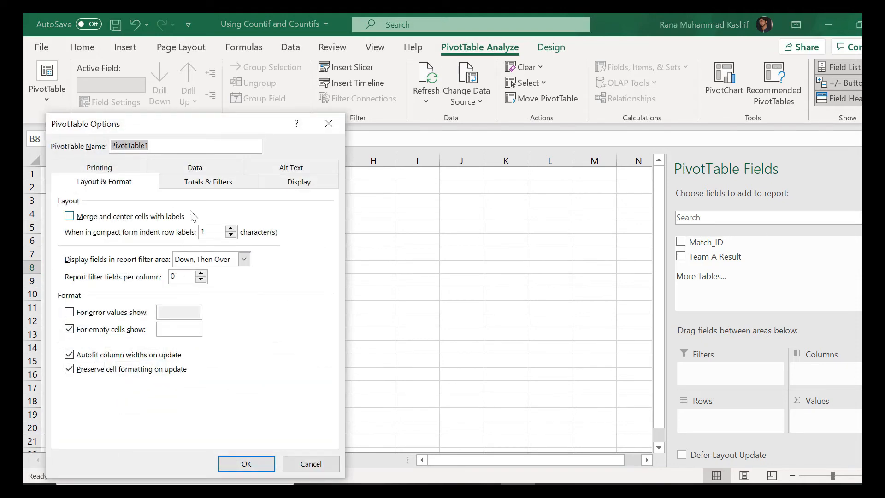
click(285, 182)
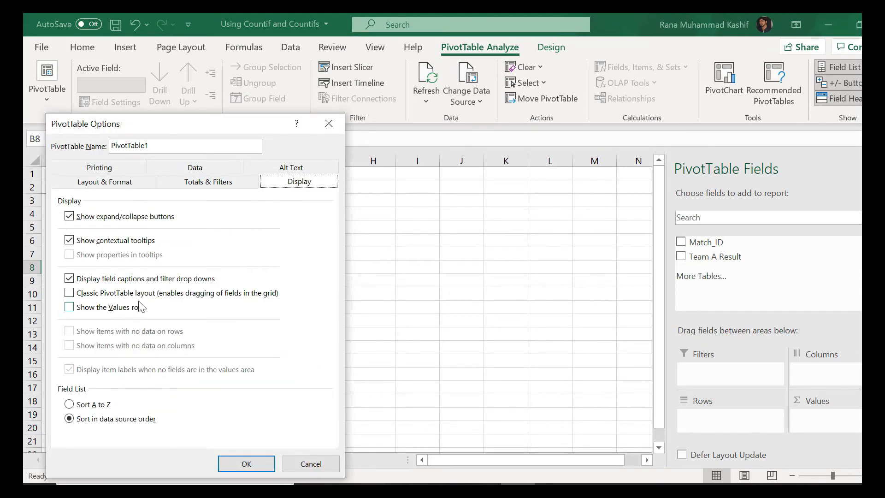
click(156, 294)
click(246, 464)
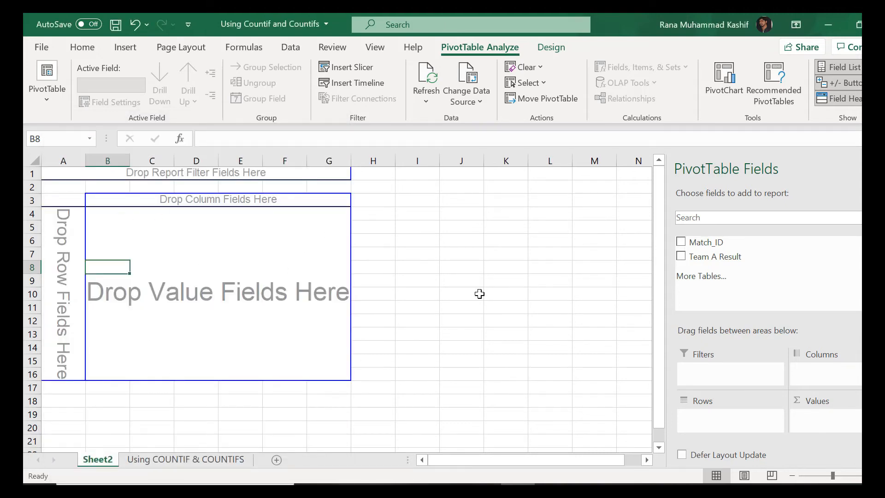
Use Team A Result as both the row field and the counted value field, and compare the counts with the COUNTIF summary
drag(736, 264, 730, 430)
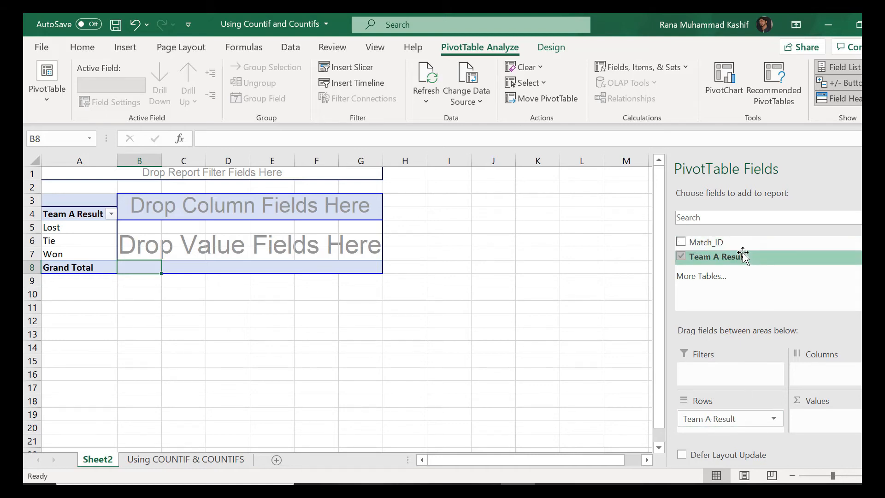
drag(743, 257, 850, 429)
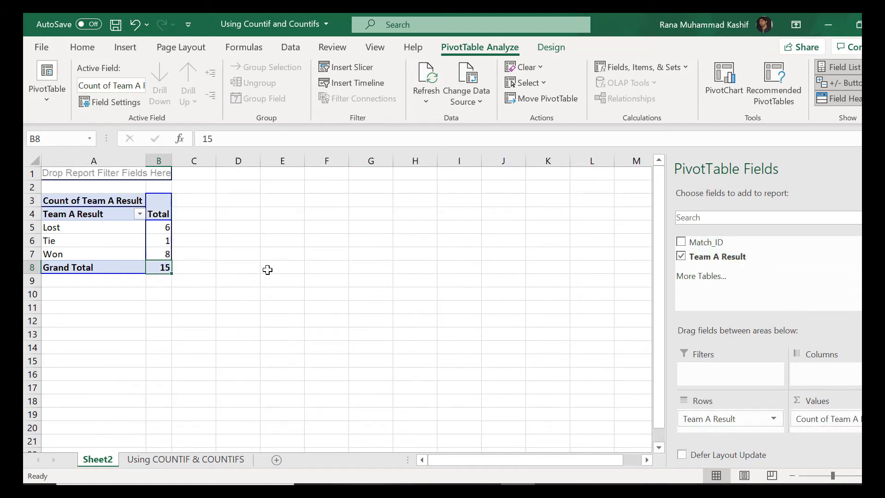
click(166, 460)
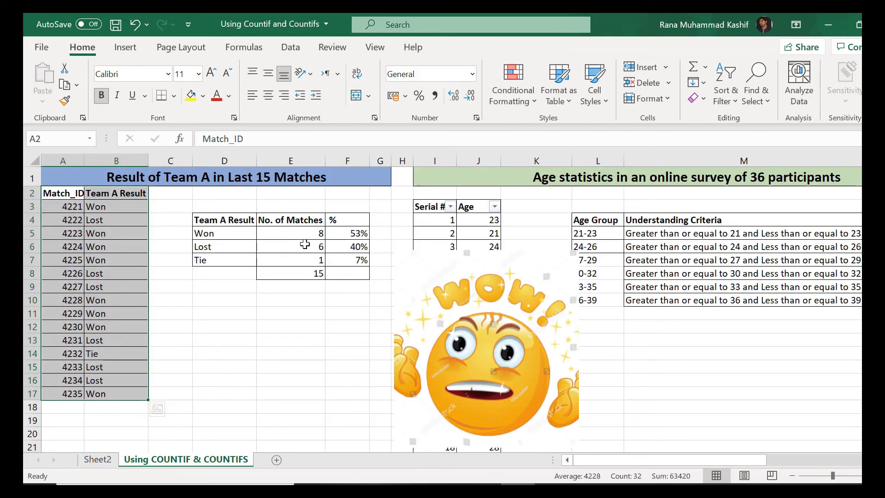
click(115, 460)
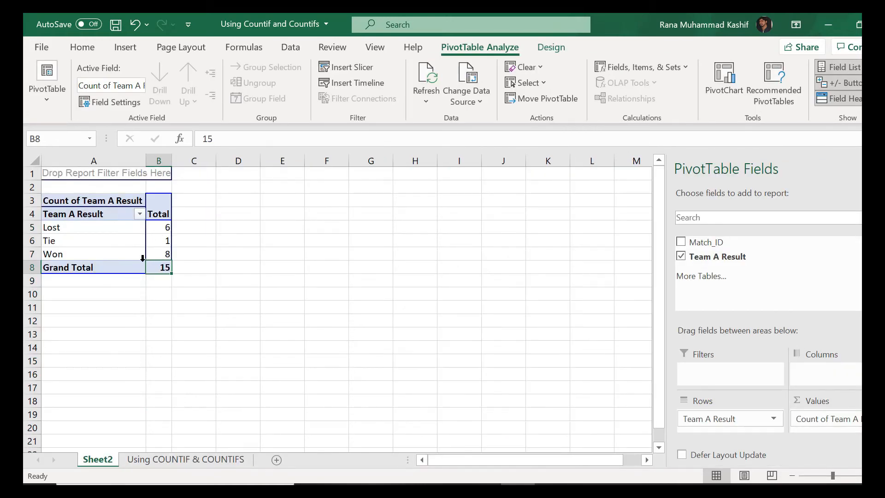
click(115, 239)
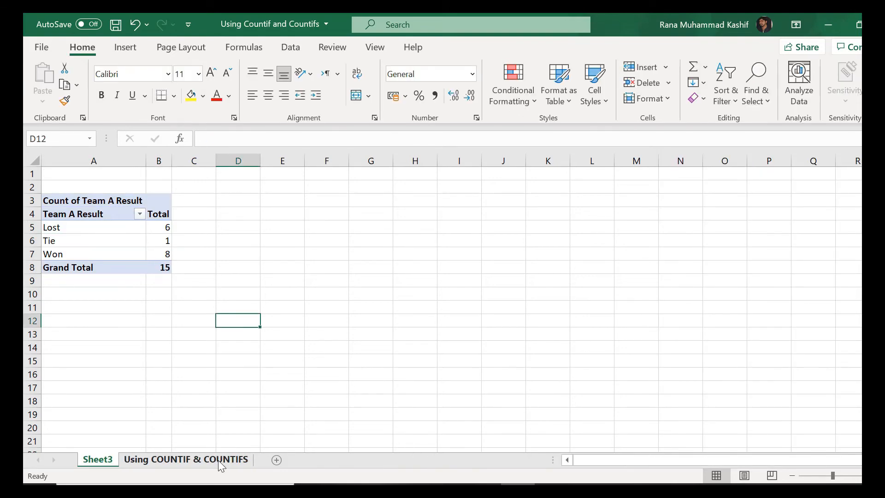
Create a PivotTable on a new worksheet from the survey data in I3:J39, including the Serial # and Age headers
click(217, 460)
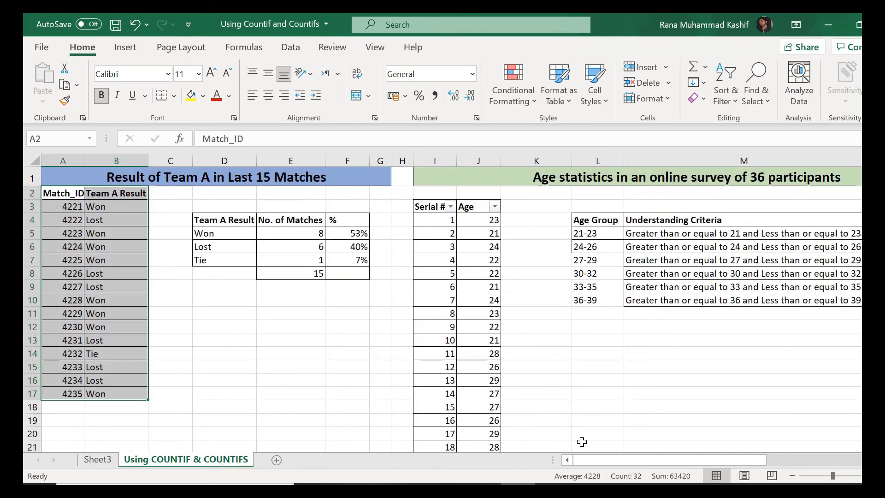
drag(616, 459, 678, 460)
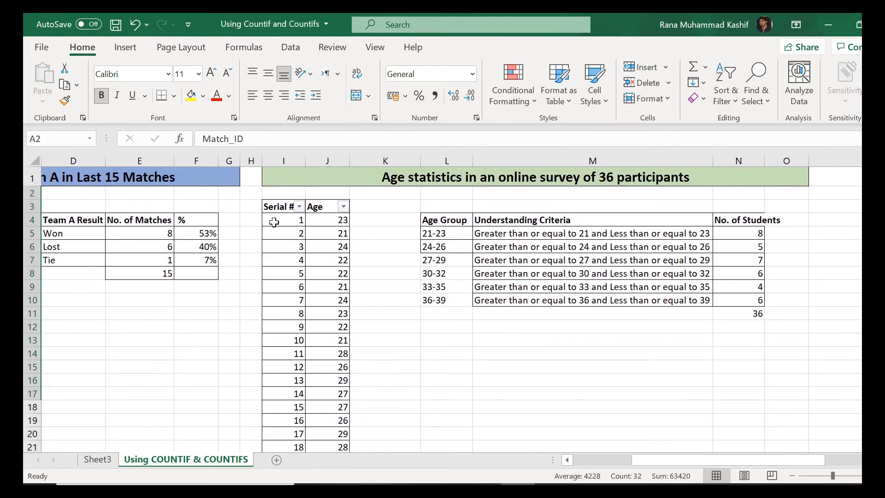
drag(280, 206, 327, 206)
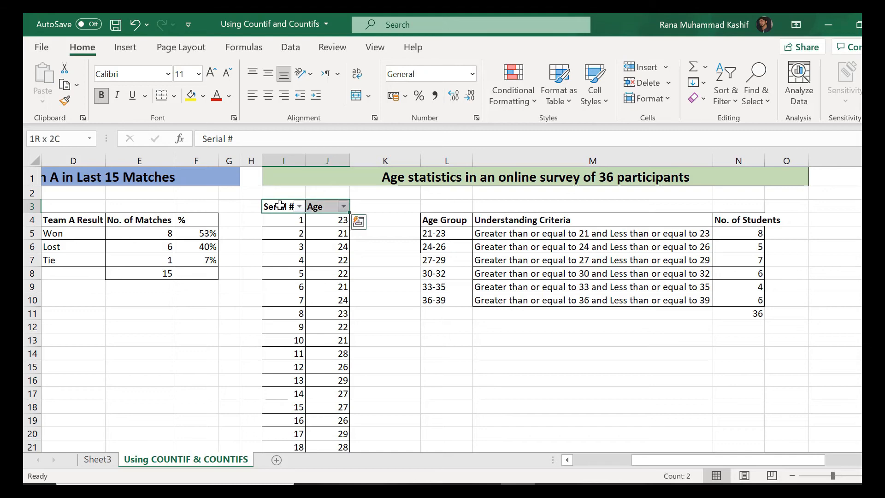
key(ctrl+shift+Down)
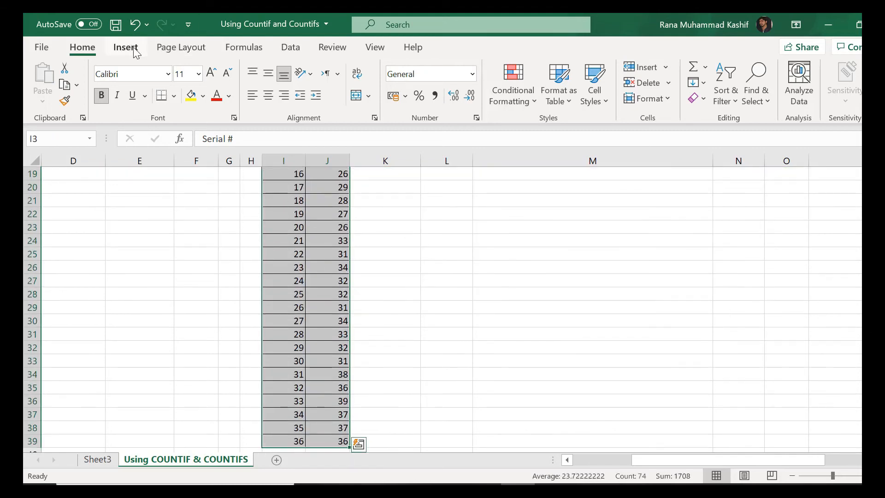
click(125, 47)
click(52, 78)
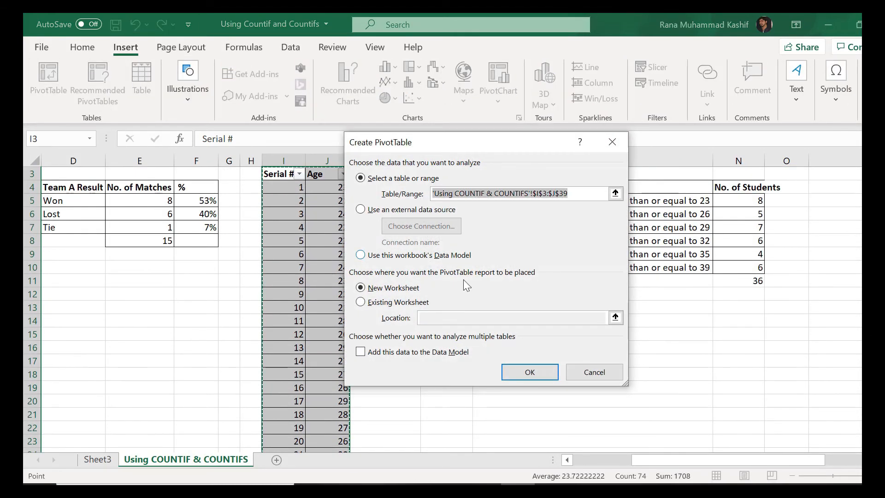
click(514, 378)
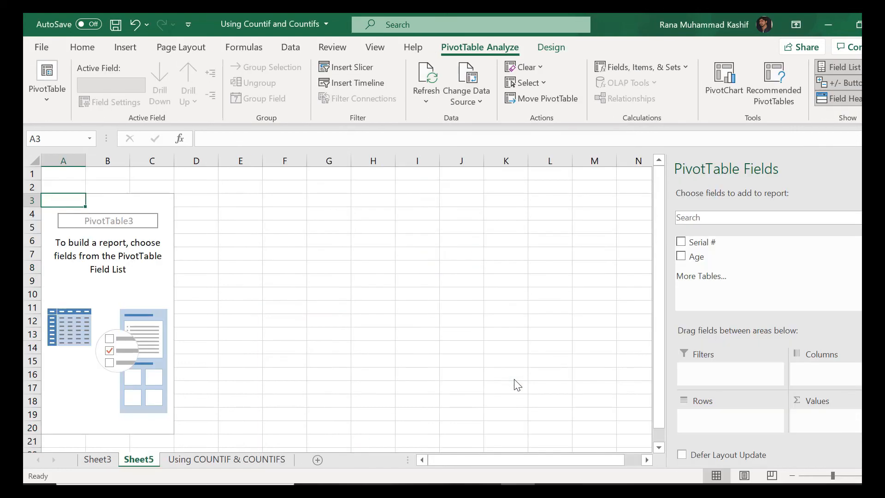
key(ctrl+z)
key(ctrl+y)
Place Age in both the rows and values of the survey PivotTable, and check the age groups in the COUNTIFS table
drag(738, 256, 730, 420)
drag(709, 265, 839, 426)
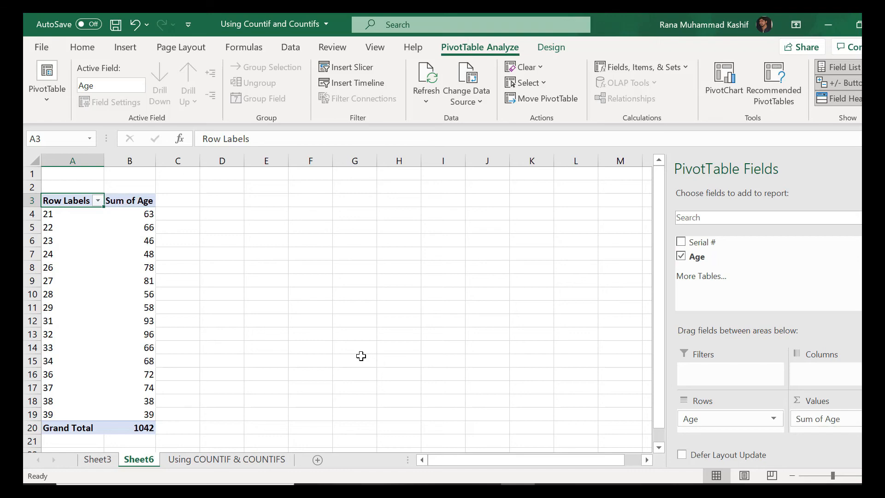
click(249, 460)
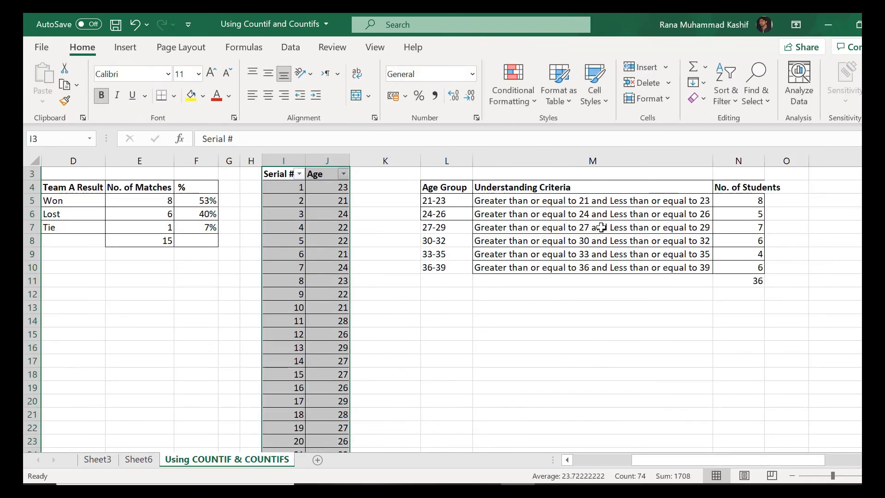
click(151, 461)
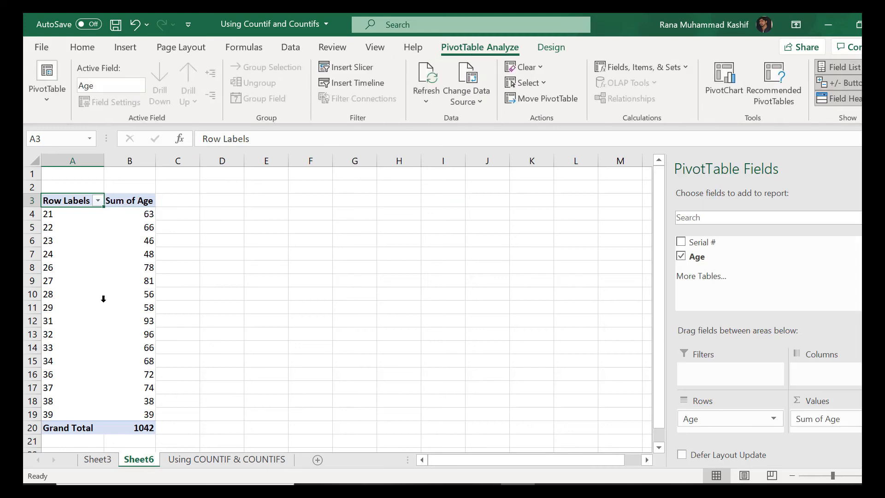
Group the PivotTable's age row labels from 21 to 39 in intervals of 3
click(78, 268)
right_click(81, 275)
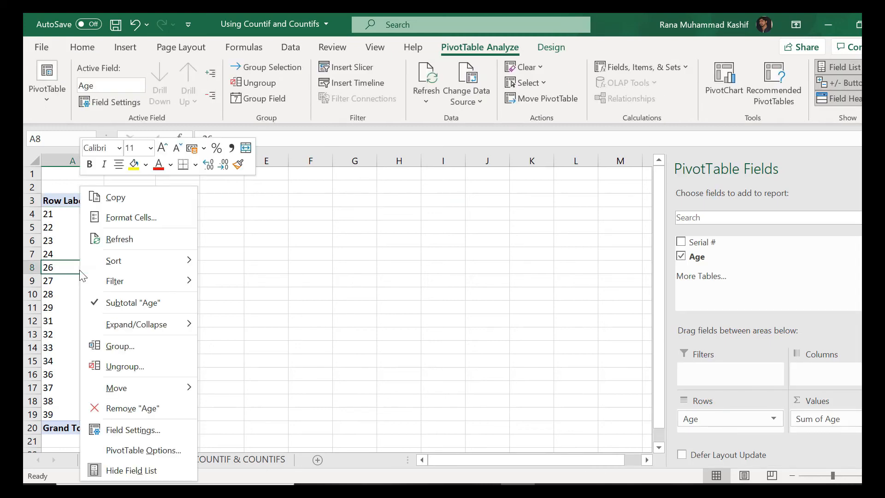
click(132, 347)
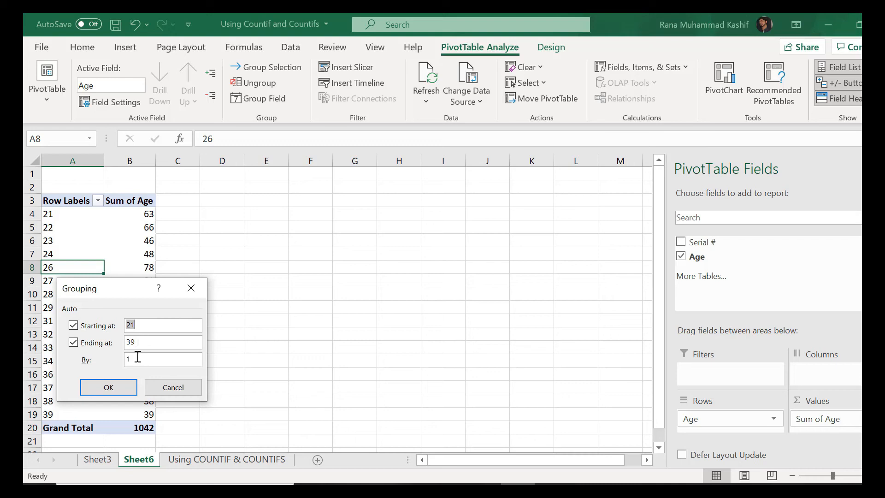
click(142, 360)
key(BackSpace)
text(3)
click(108, 388)
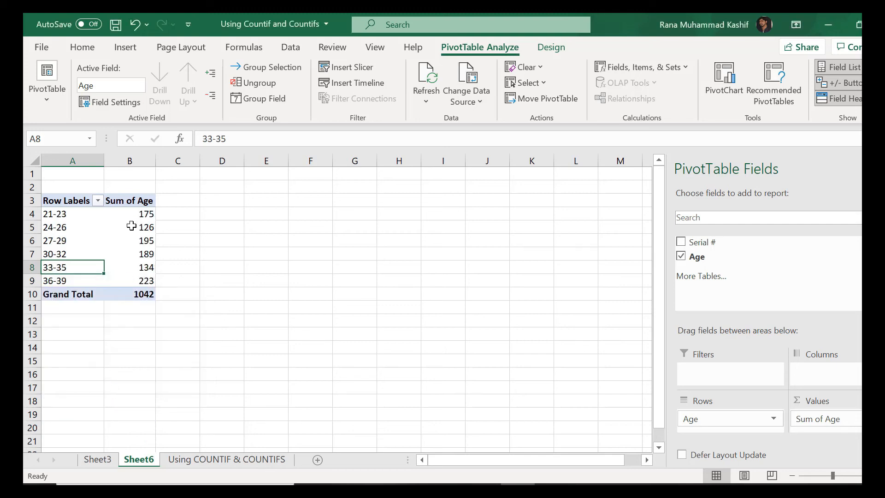
Summarize the Age value field by Count instead of Sum, and compare the group counts with the COUNTIFS table
double_click(140, 202)
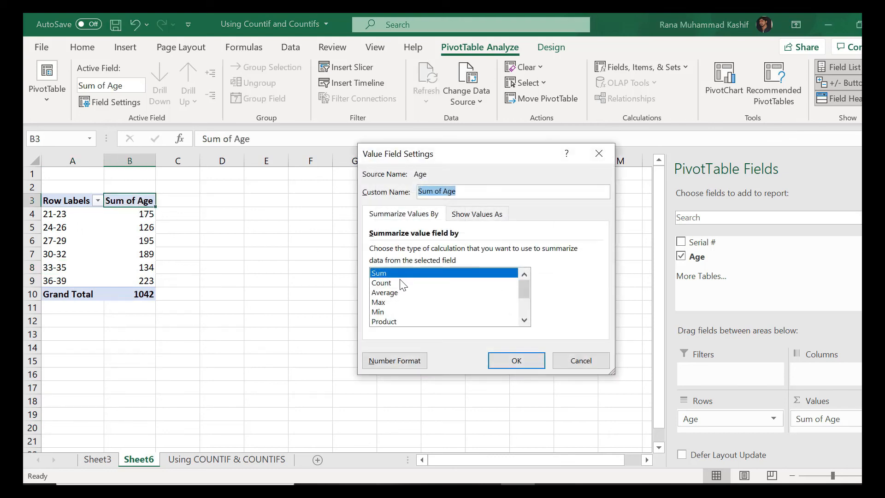
double_click(400, 281)
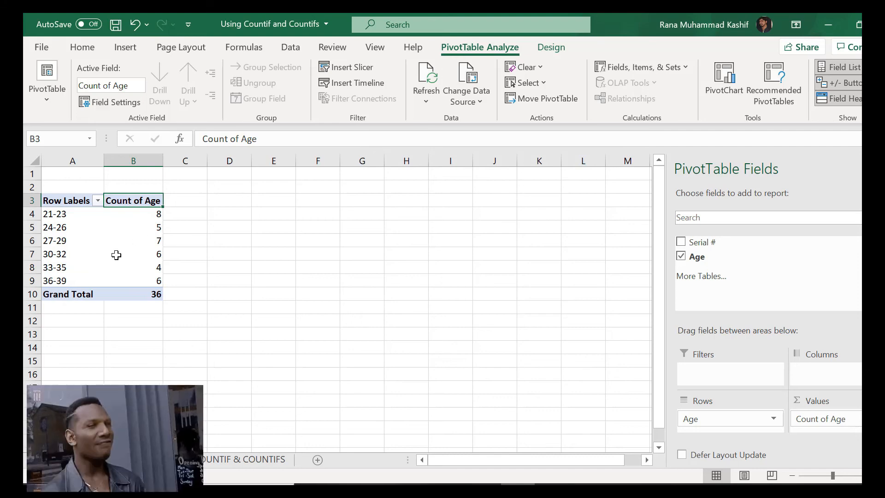
click(209, 460)
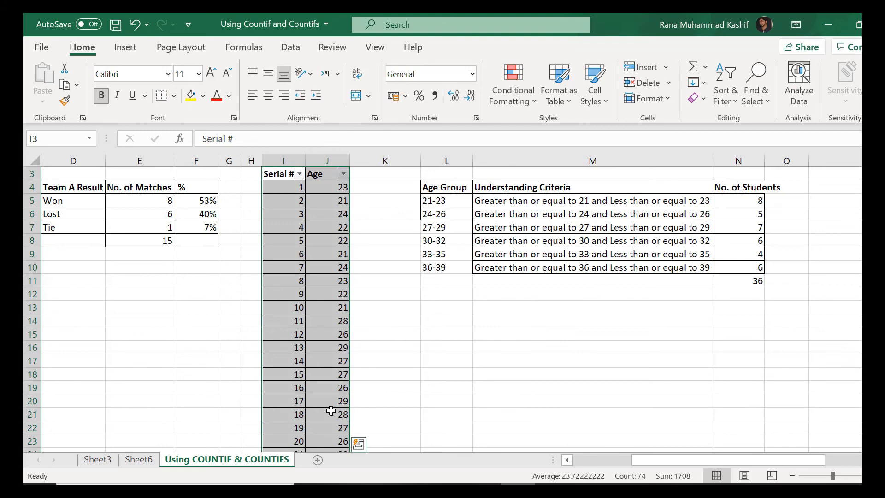
click(137, 461)
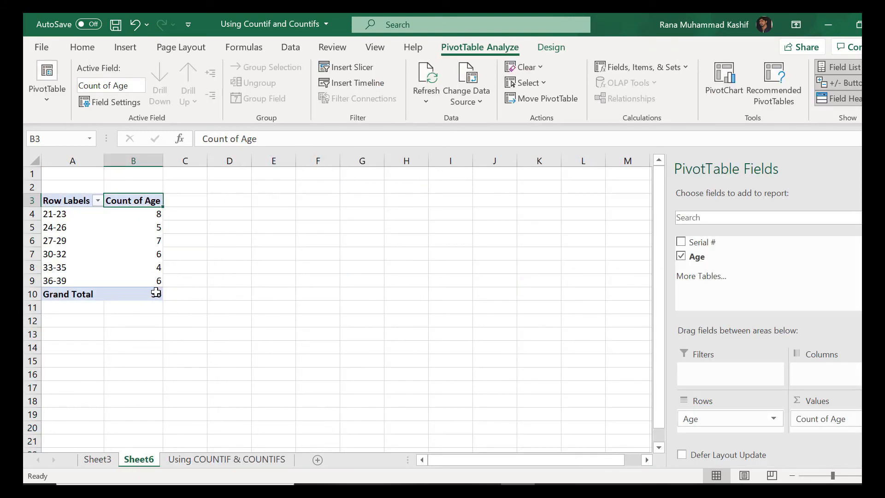